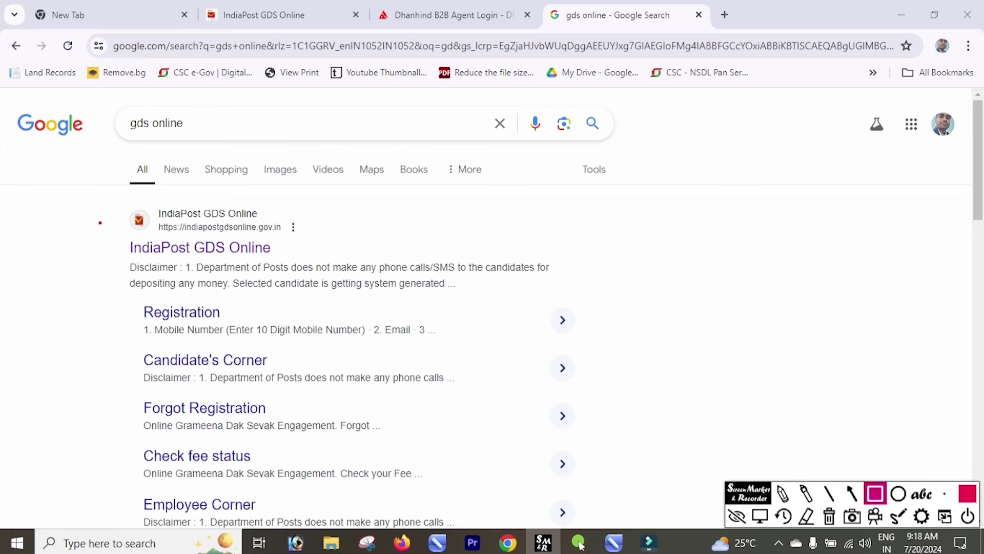
- Open the IndiaPost GDS Online Engagement home page from the search results and look over its top menus
mouse_move(100, 223)
mouse_down()
mouse_move(273, 273)
mouse_move(319, 272)
mouse_up()
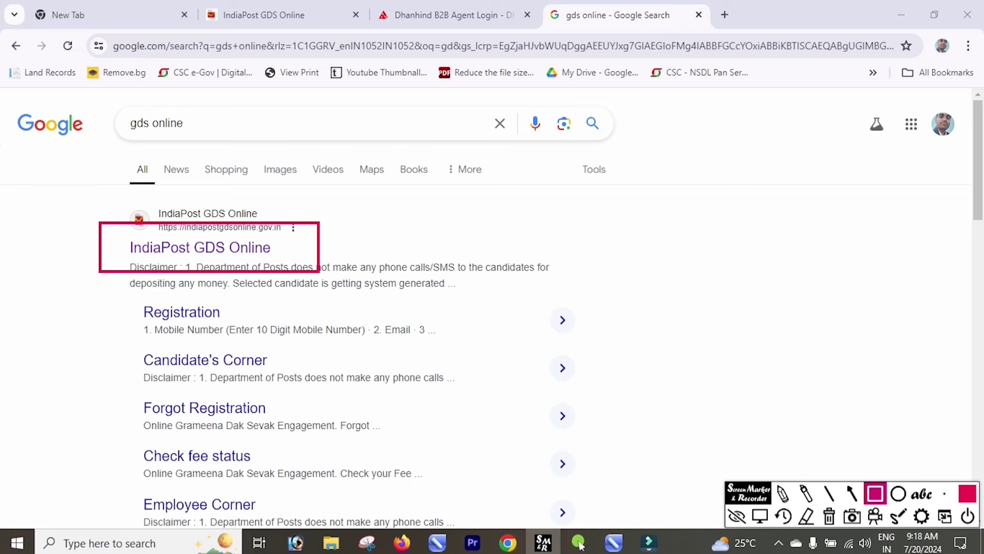
click(760, 515)
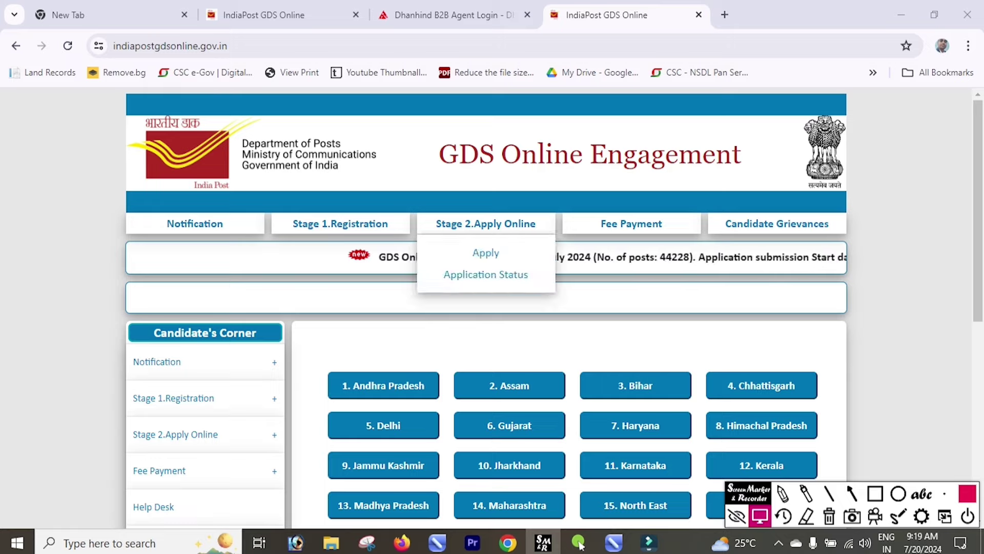
mouse_move(632, 223)
mouse_move(340, 224)
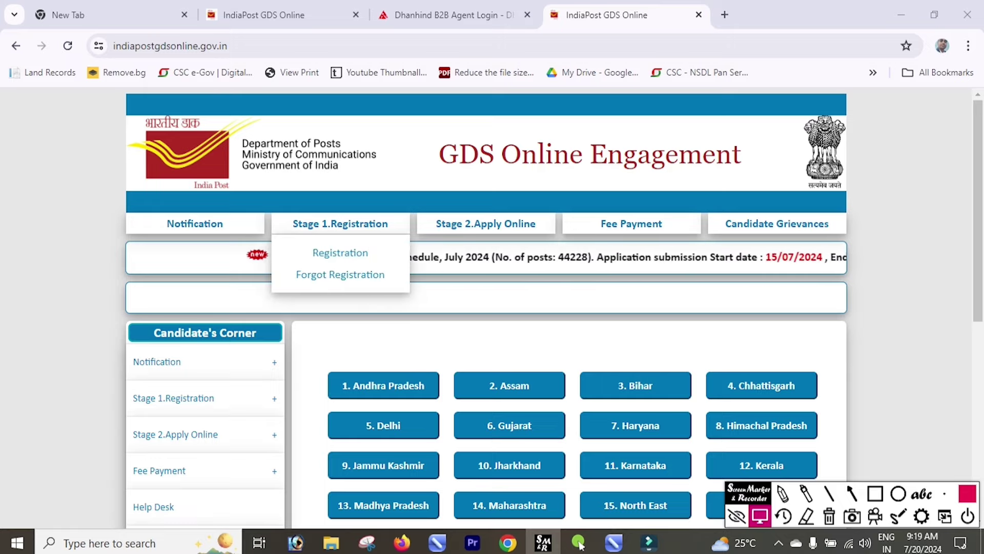
mouse_move(486, 224)
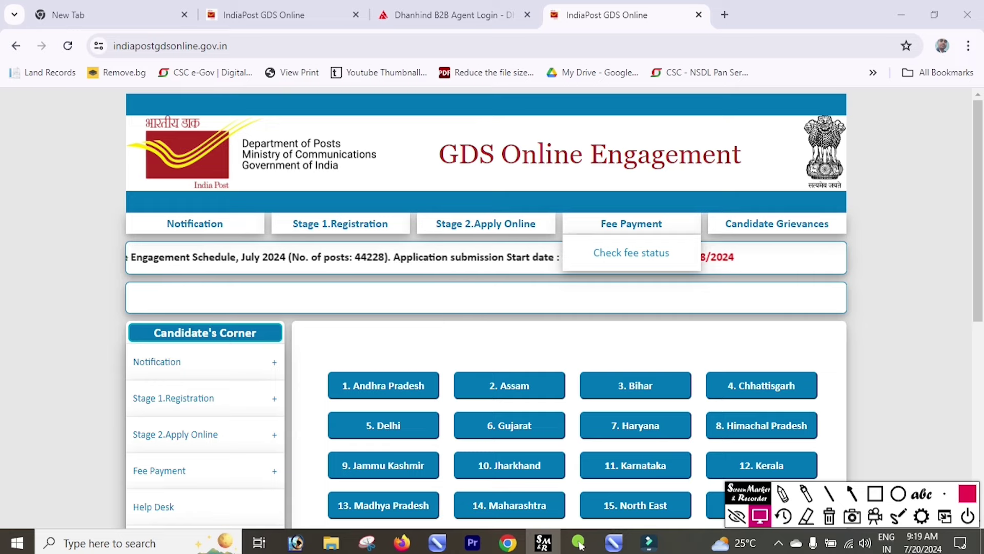
mouse_move(195, 223)
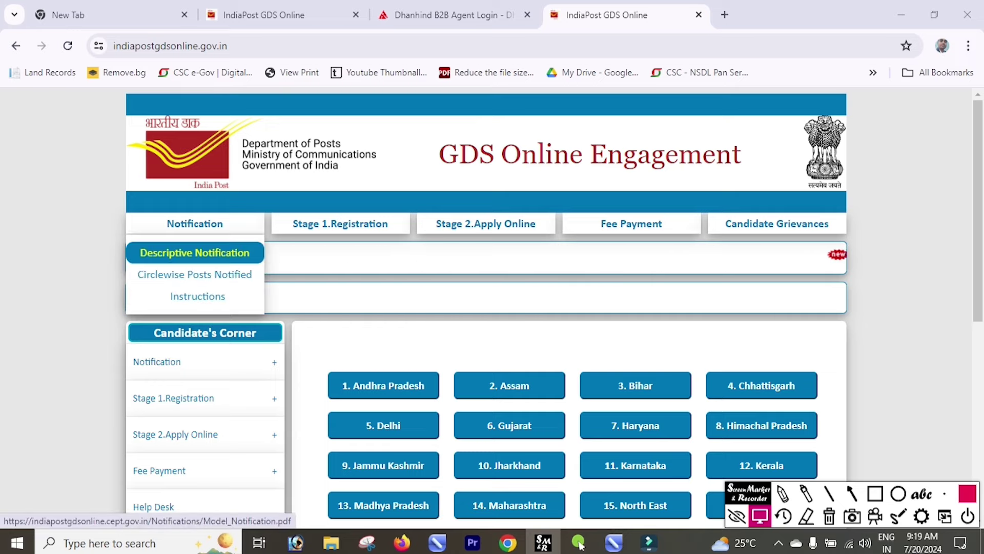
- Open the Descriptive Notification's Final_Post_Consolidation PDF and scroll through the circle-wise vacancy table
click(195, 252)
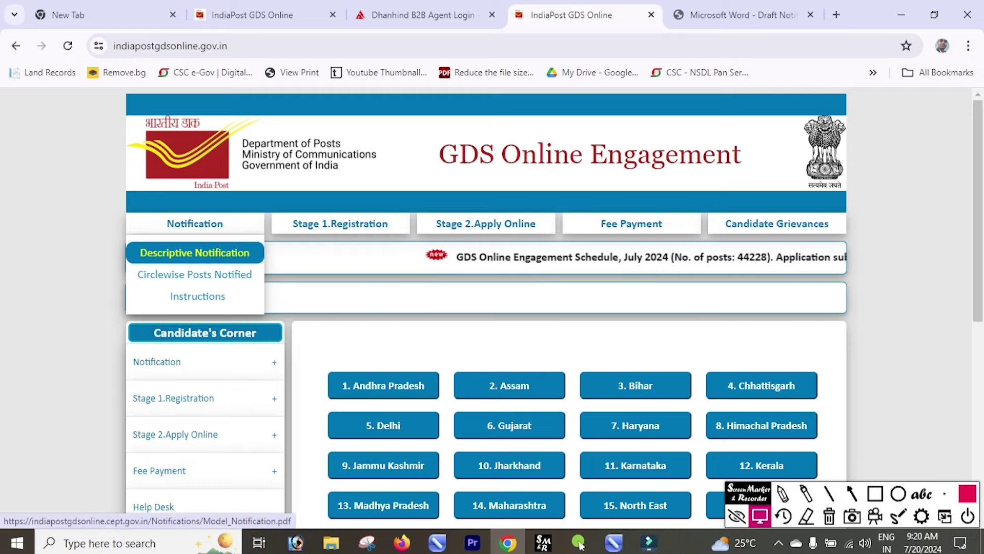
key(ctrl+Tab)
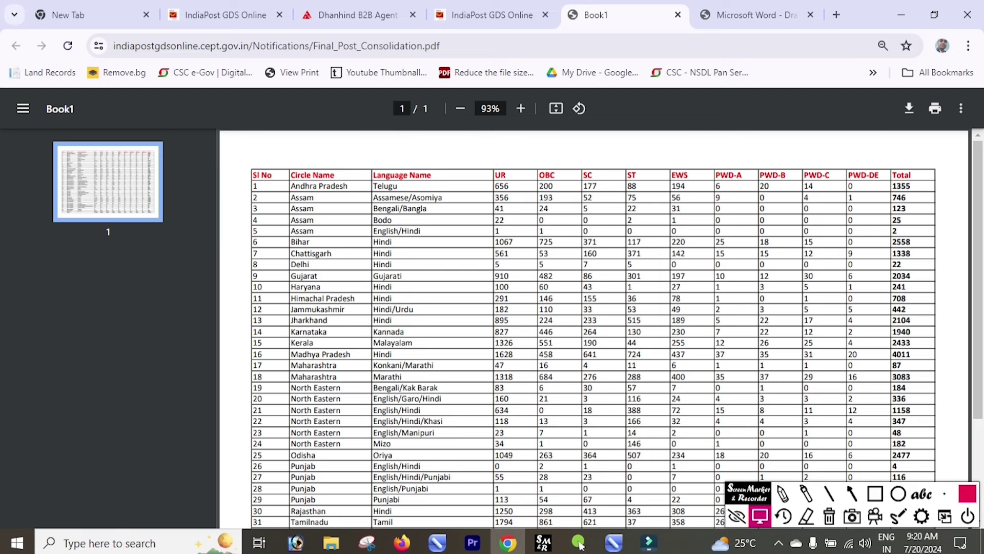
scroll(594, 329, down, 1)
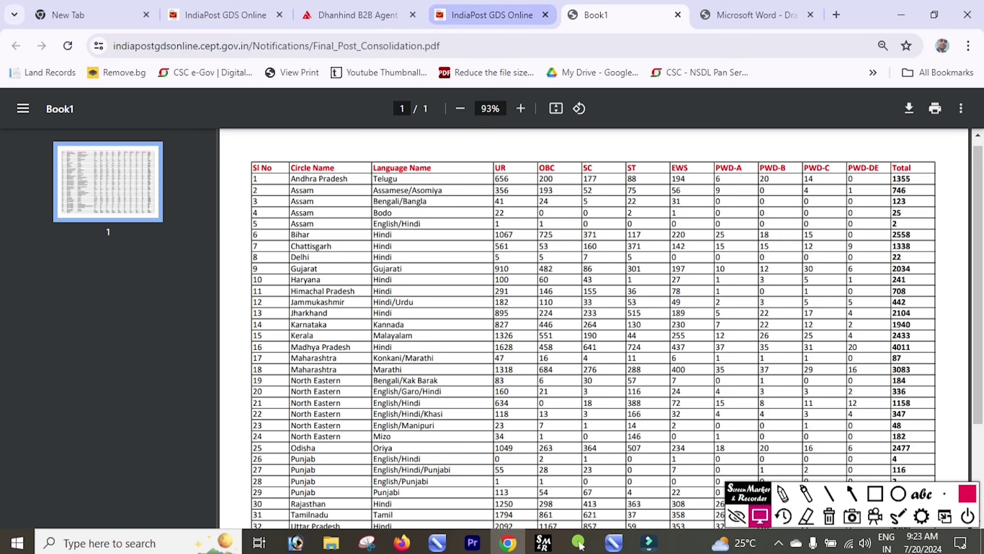
- Go back to the GDS Online tab and open the Stage 1 Registration form
click(492, 15)
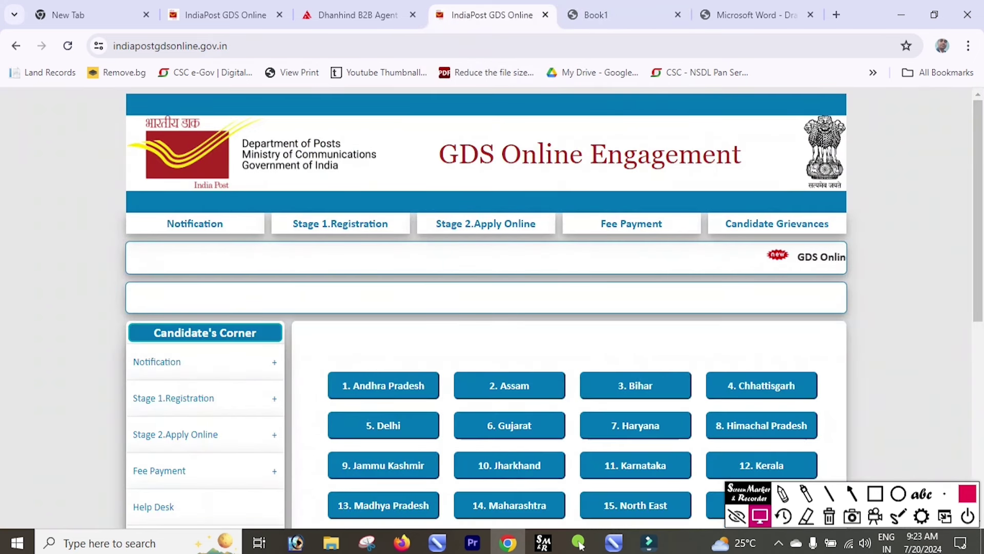
mouse_move(341, 224)
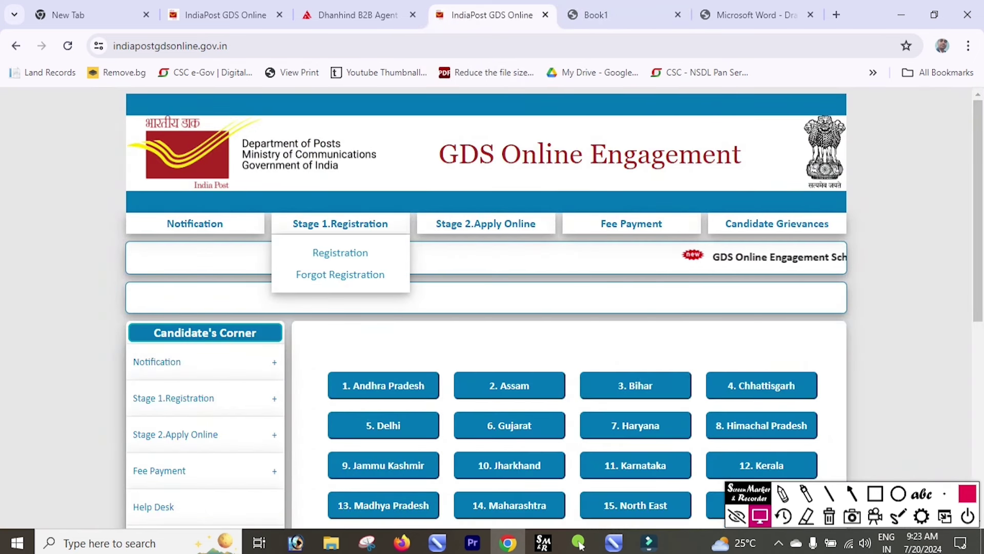
click(875, 493)
drag(284, 210, 399, 237)
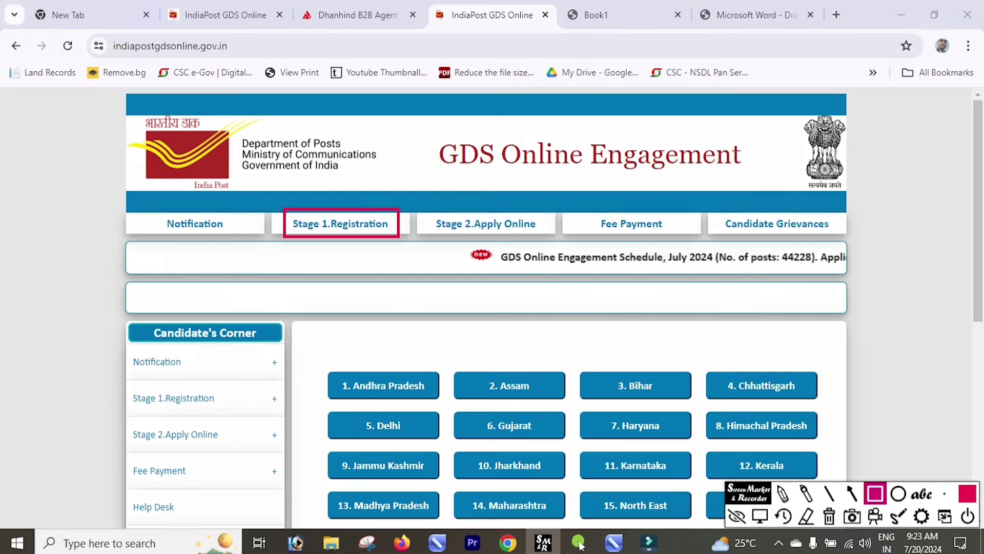
click(760, 515)
mouse_move(340, 224)
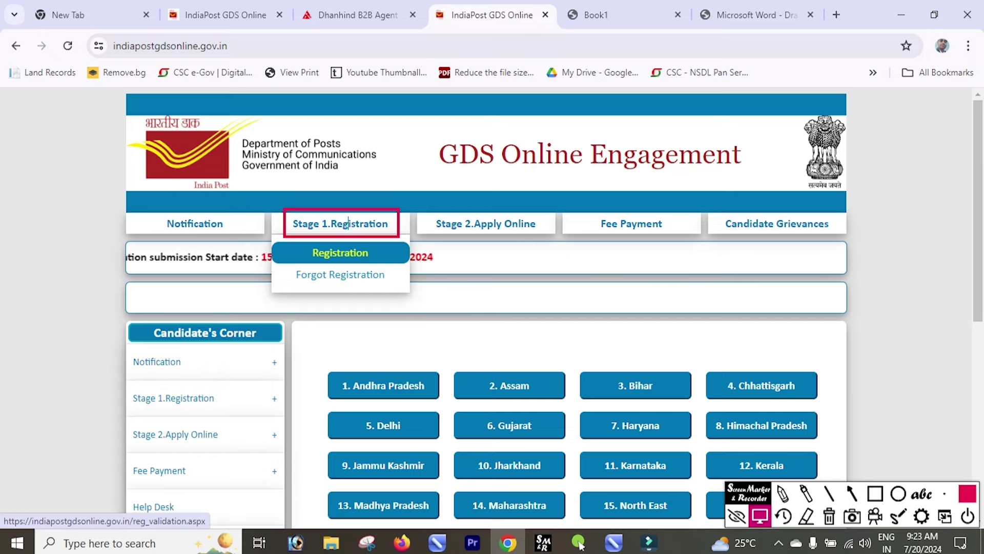
click(340, 252)
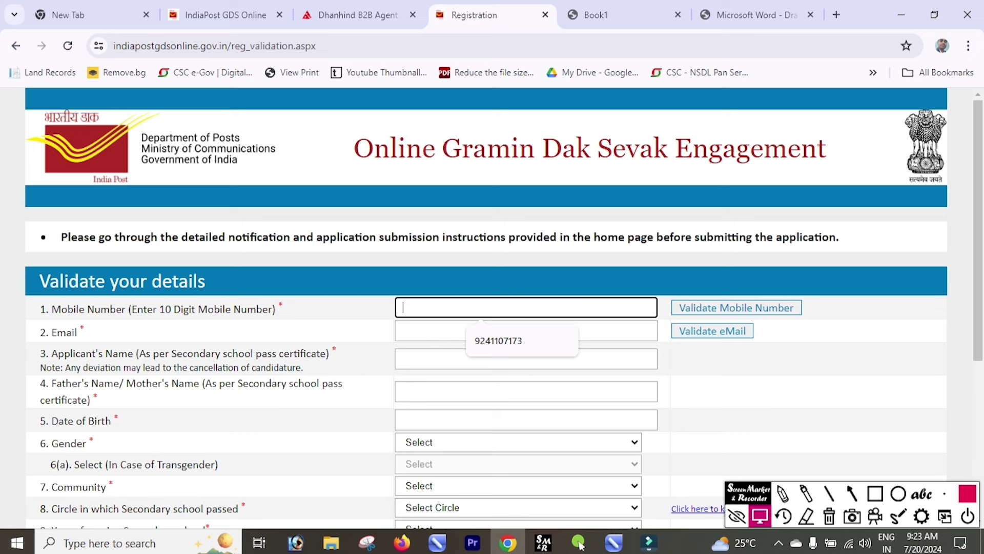
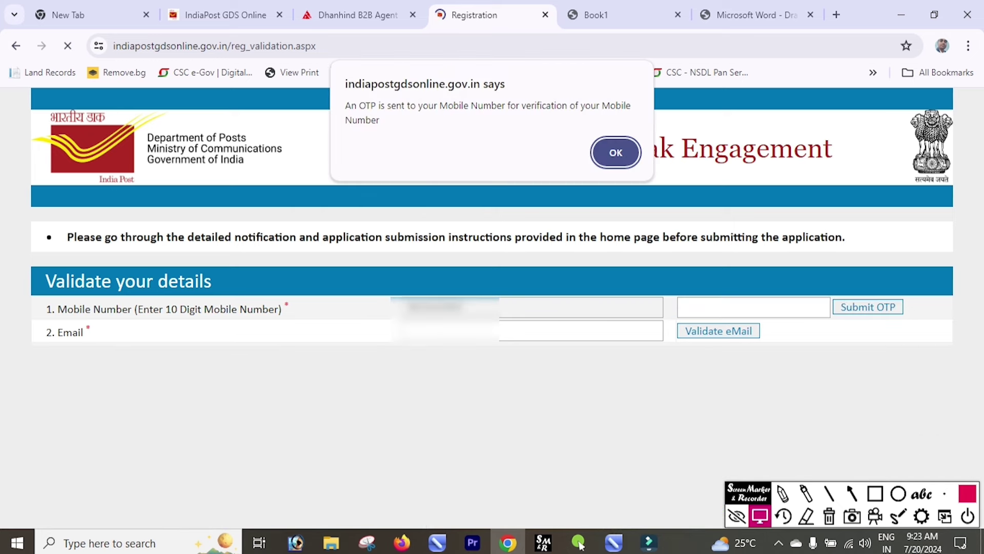
- Enter the mobile number and validate it with the pasted mobile OTP
key(Return)
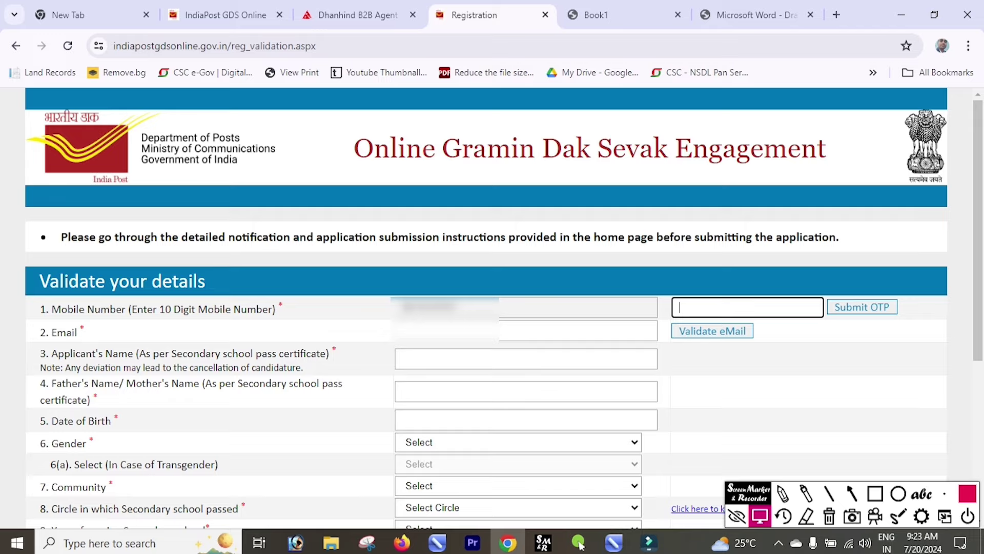
key(Return)
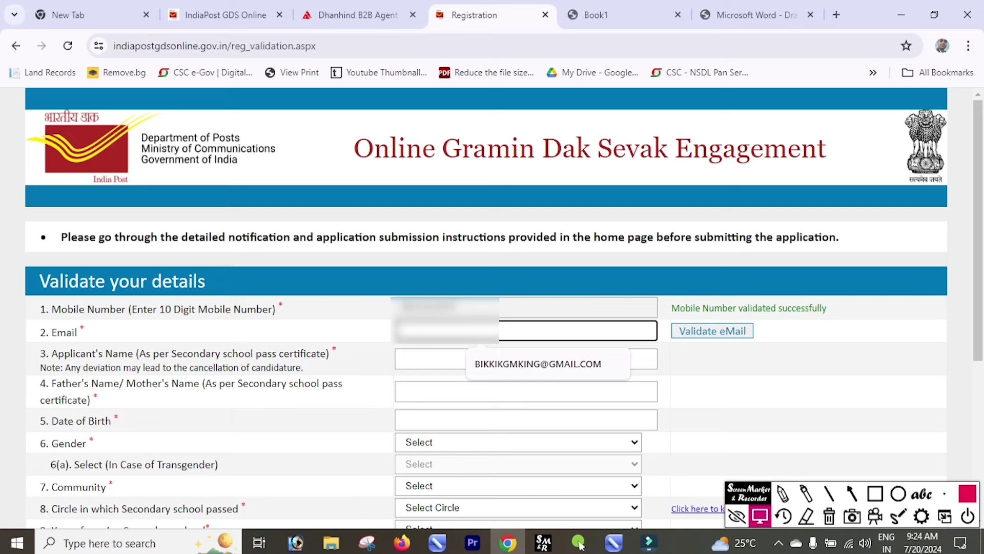
- Paste the applicant's e-mail address and send a verification OTP to it
key(ctrl+v)
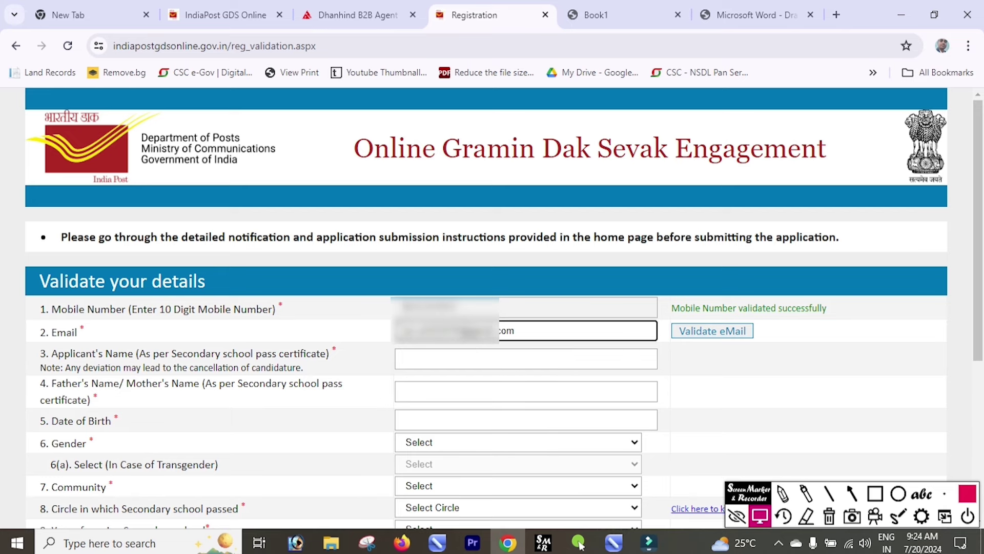
key(Tab)
key(Return)
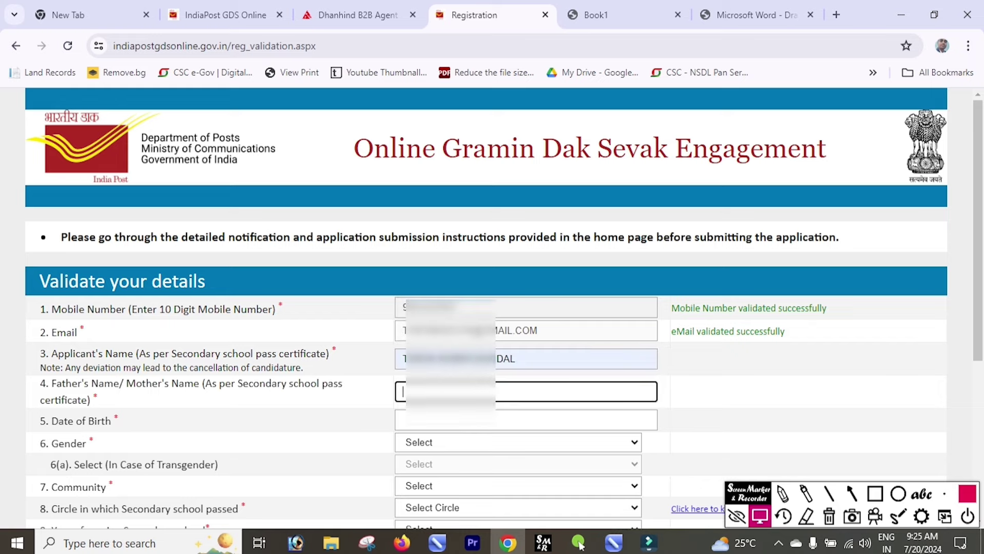
- Move past the date of birth and set gender to Male and community to OBC
key(Tab)
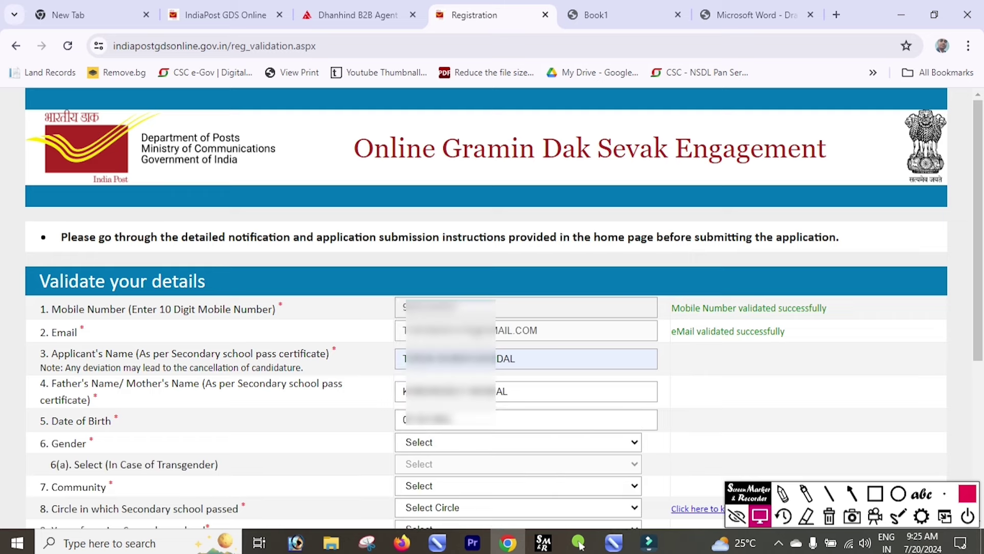
key(Tab)
key(alt+Down)
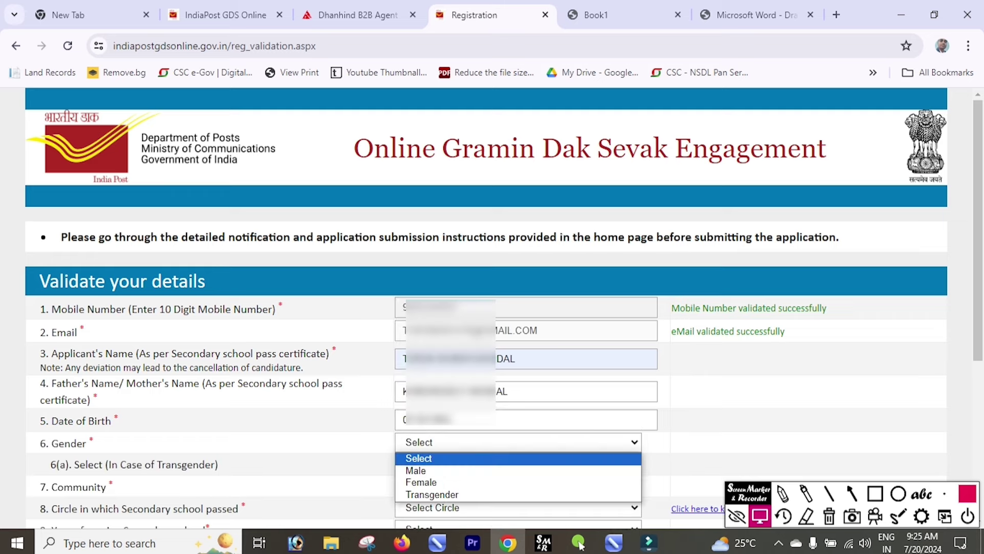
key(Down)
key(Return)
key(Tab)
key(alt+Down)
key(Down)
key(Down)
key(Down)
key(Down)
key(Down)
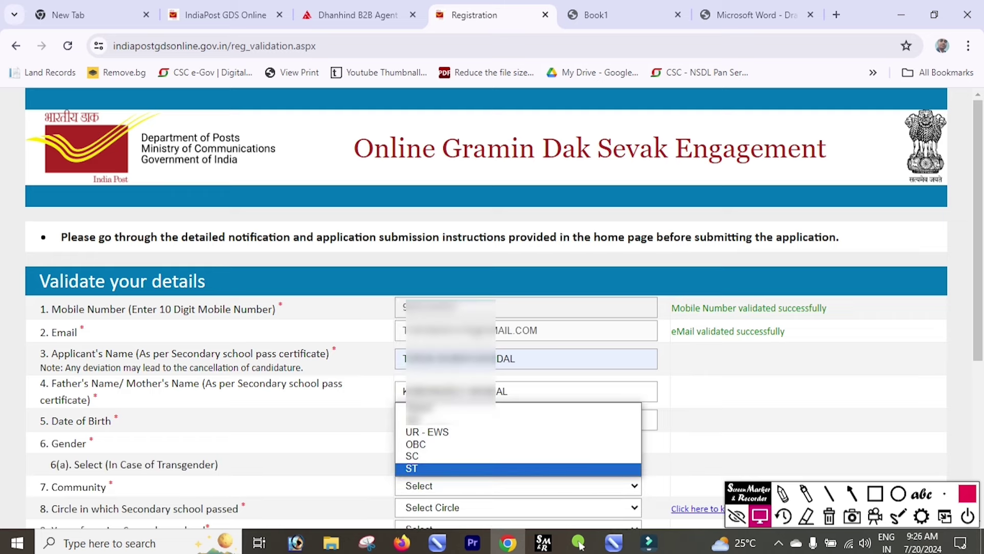
key(Up)
key(Up)
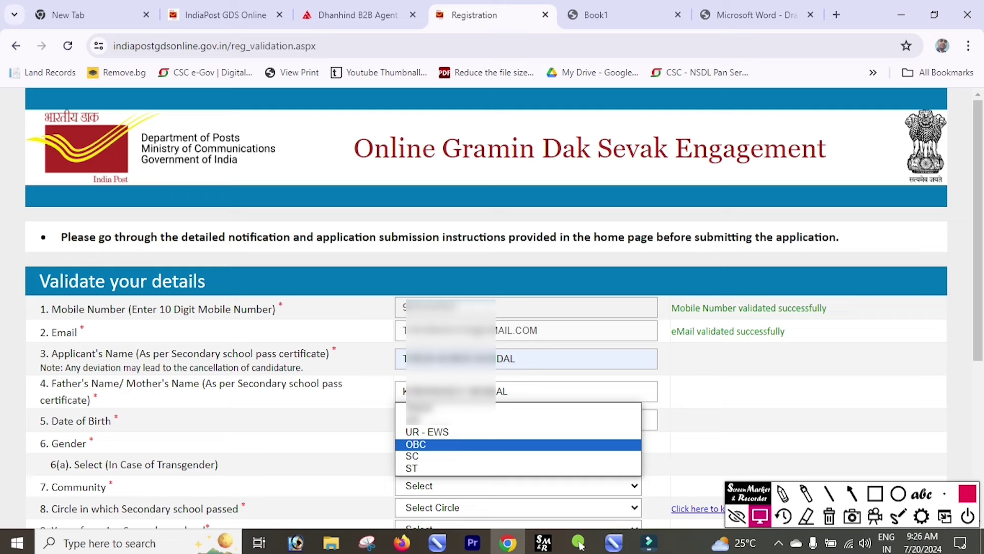
key(Return)
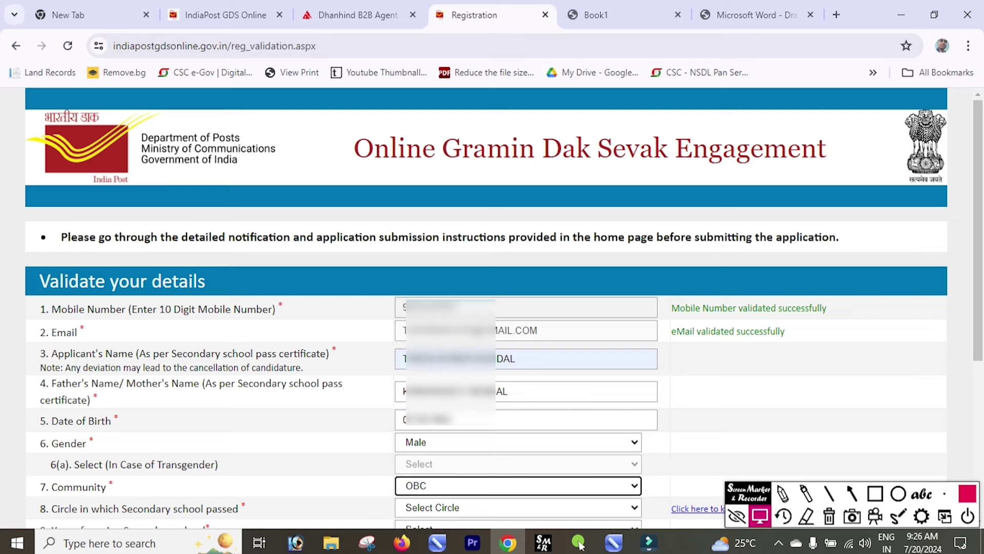
- Choose Bihar as the secondary-school circle and 2009 as the year of passing
scroll(580, 545, down, 5)
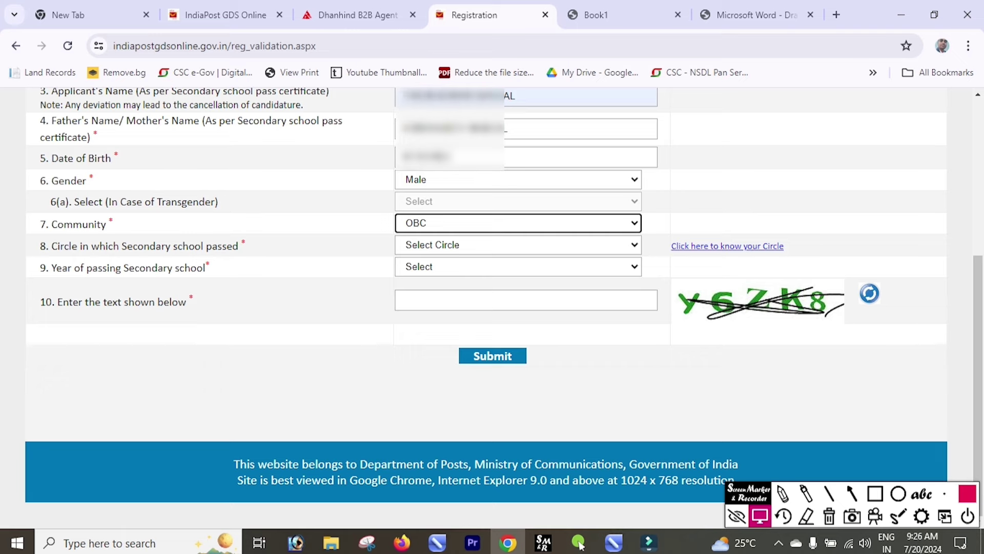
key(Tab)
key(alt+Down)
key(b)
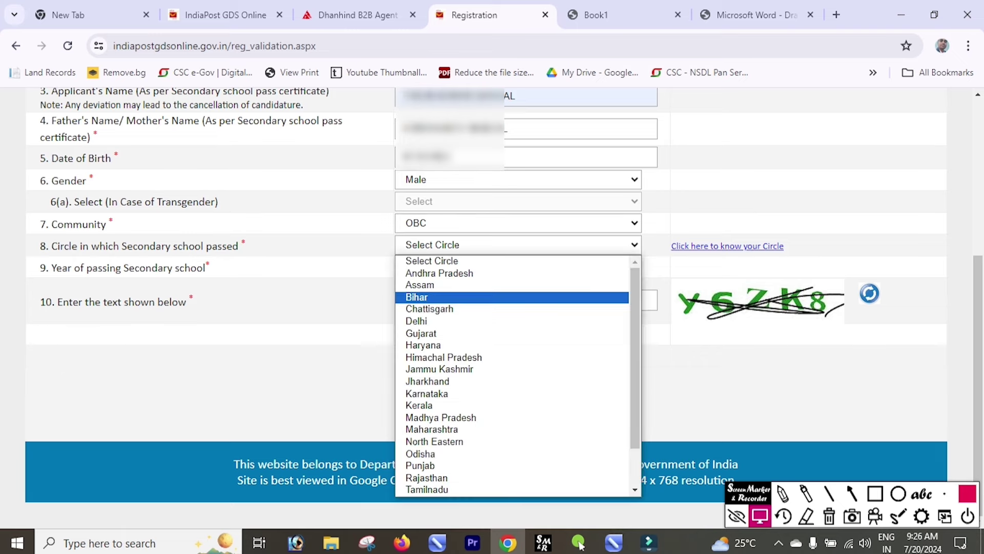
key(Return)
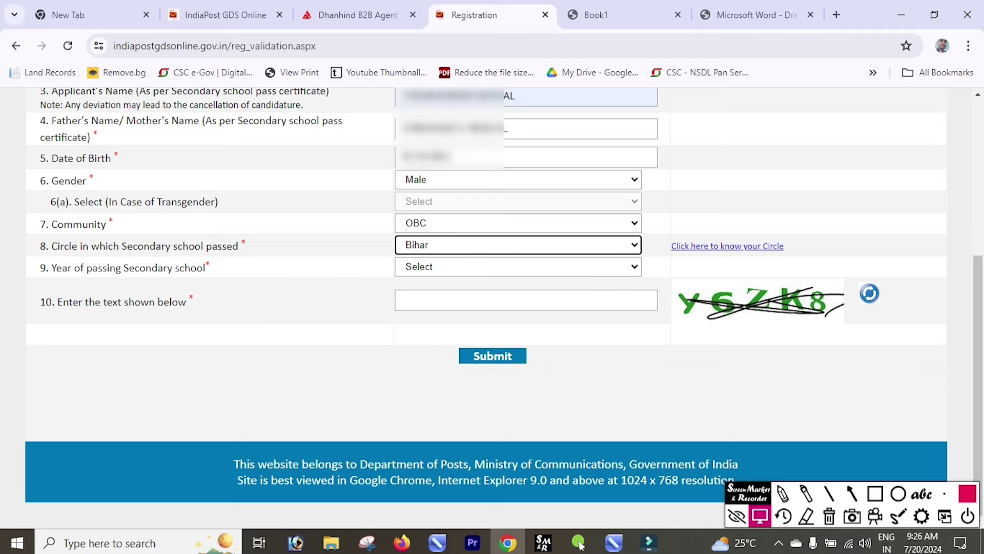
key(Tab)
key(alt+Down)
key(Down)
key(Down)
key(Down)
key(Down)
key(Down)
key(Down)
key(Down)
key(Down)
key(Down)
key(Down)
key(Down)
key(Down)
key(Down)
key(Down)
key(Down)
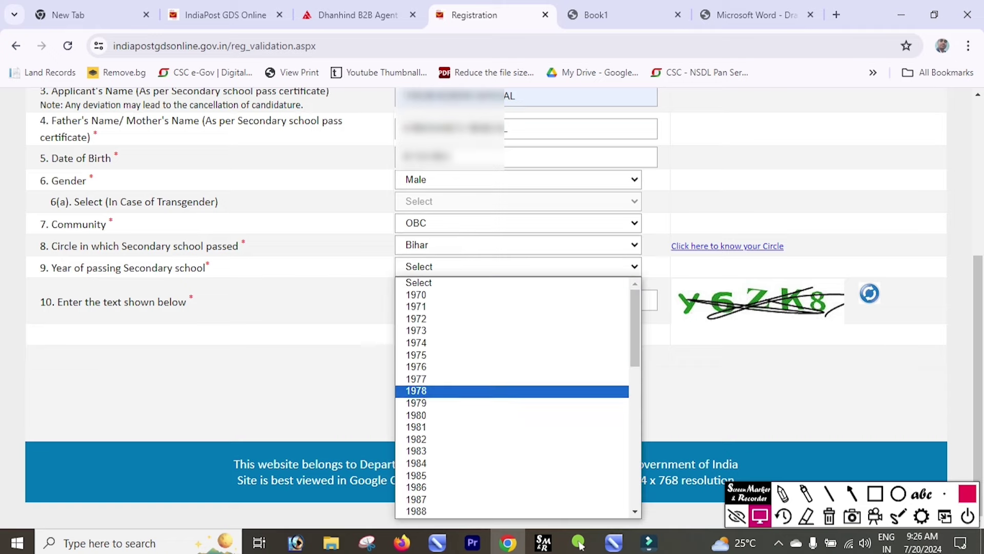
key(Down)
key(Down)
key(Down)
key(Down)
key(Down)
key(Down)
key(Down)
key(Down)
key(Down)
key(Down)
key(Down)
key(Down)
key(Down)
key(Down)
key(Down)
key(Down)
key(Down)
key(Down)
key(Down)
key(Down)
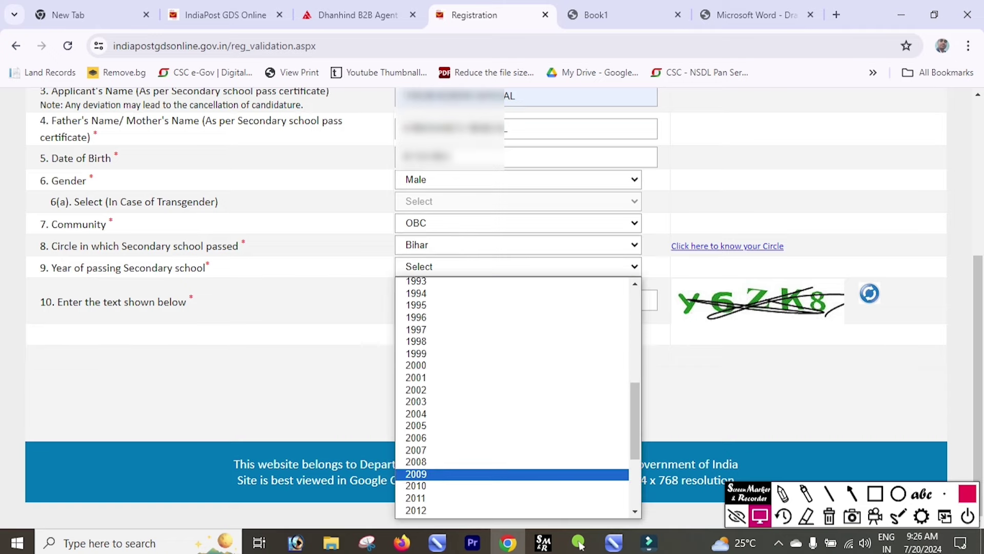
key(Return)
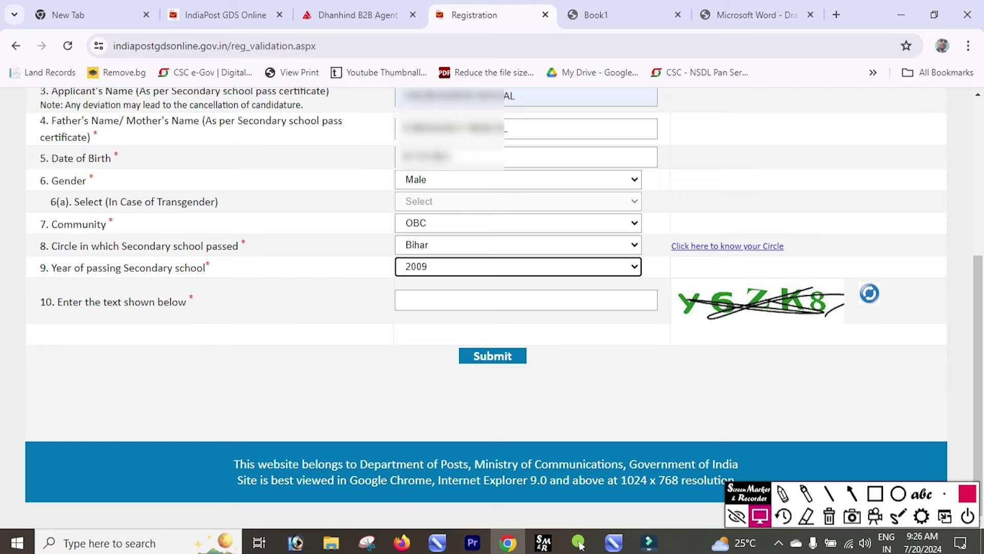
key(Tab)
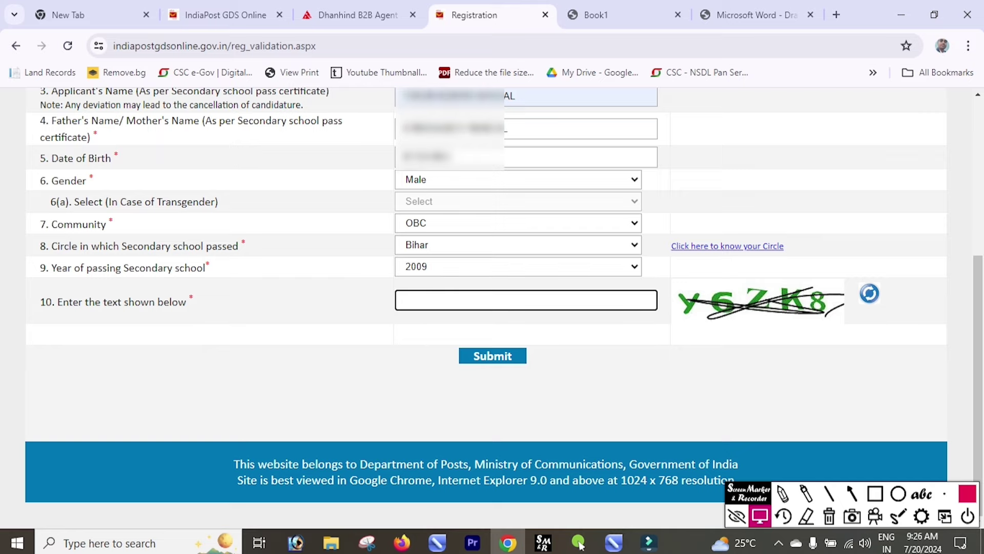
- Enter the captcha text and submit the first registration stage
text(y6ZK8)
key(Return)
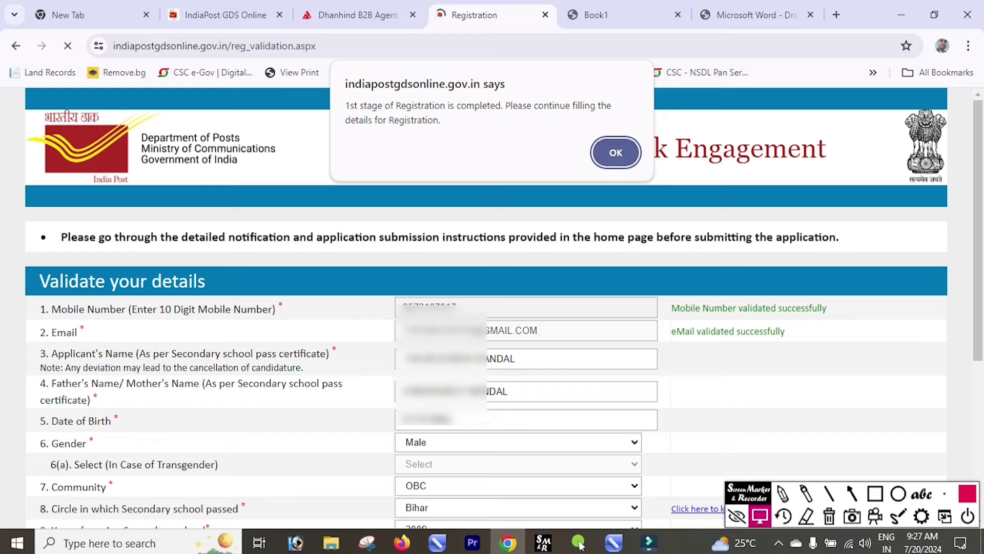
- Dismiss the completion message, paste the Aadhaar number and answer No to the disability question
key(Return)
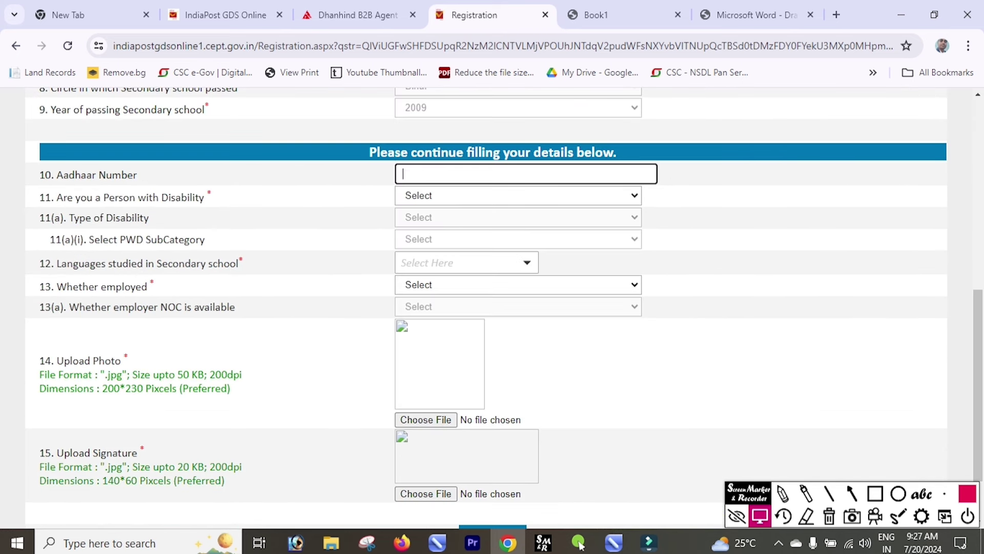
key(ctrl+v)
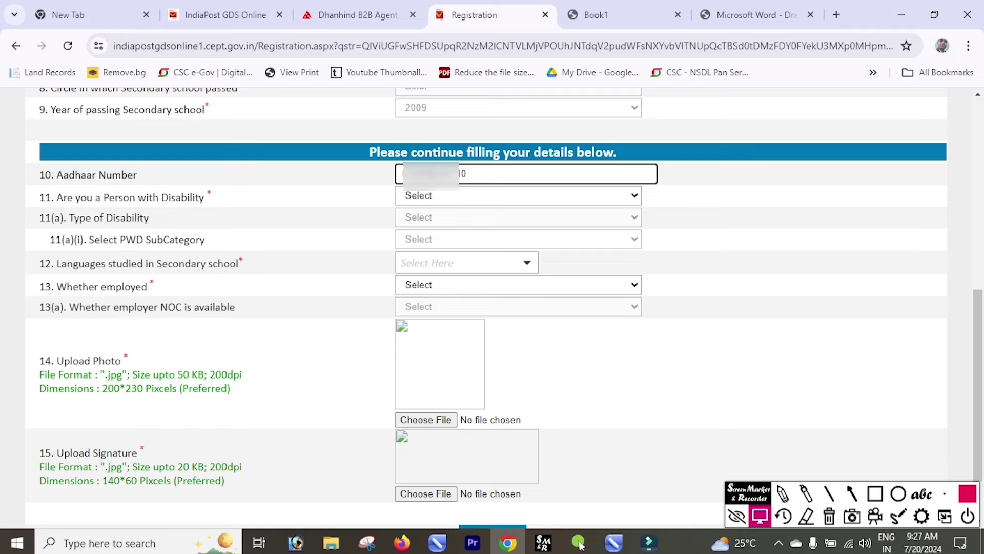
key(Tab)
key(alt+Down)
key(Down)
key(Down)
key(Up)
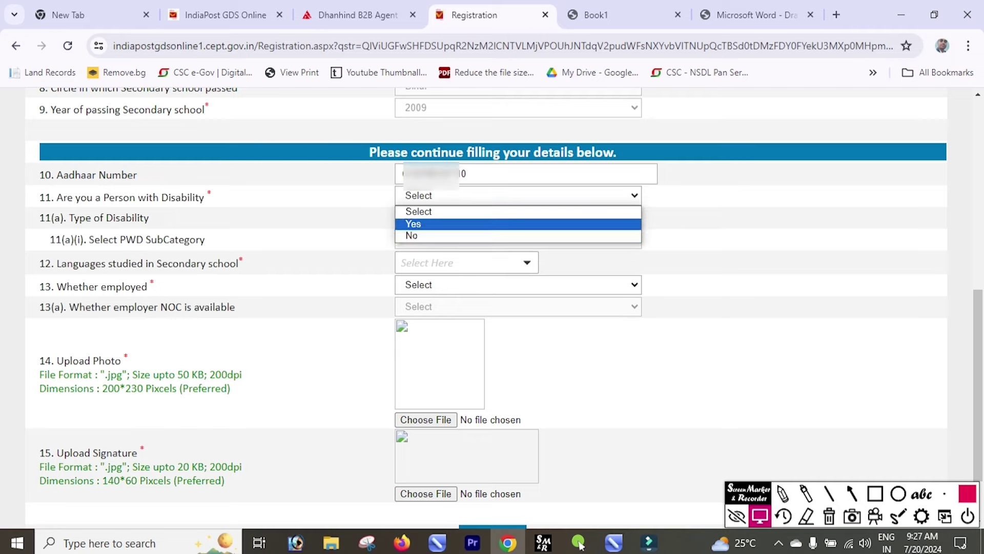
key(Return)
key(alt+Down)
key(Down)
key(Return)
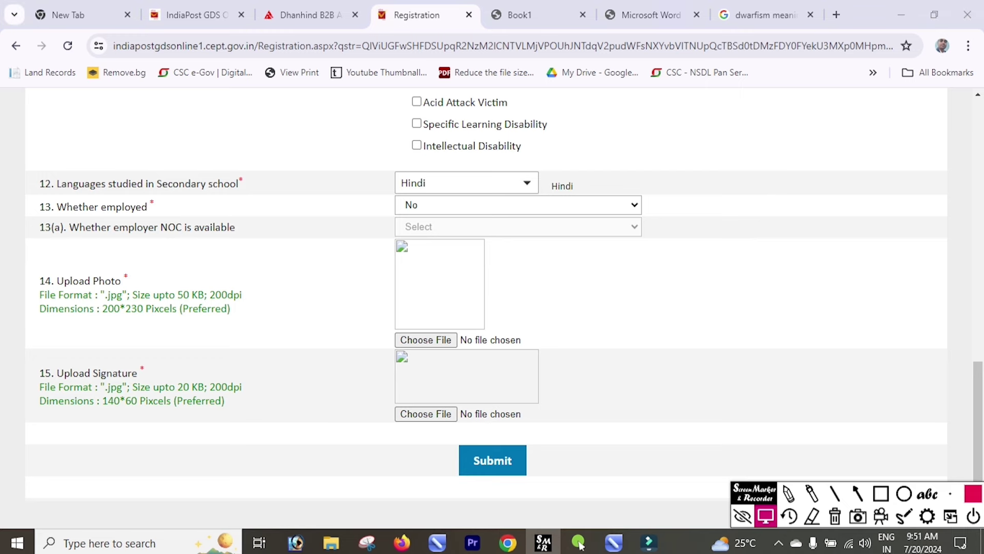
- Upload the applicant's photo and signature image files
click(425, 340)
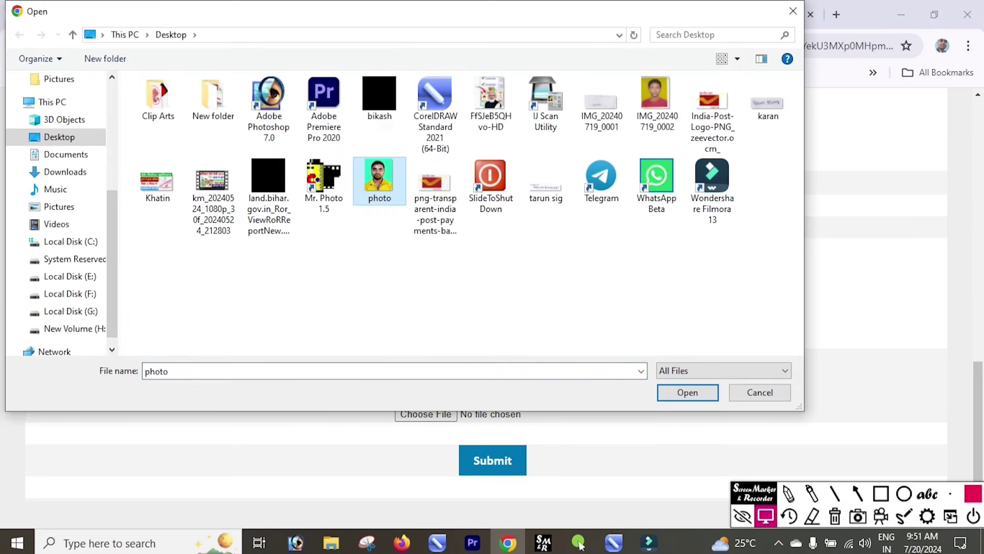
key(Return)
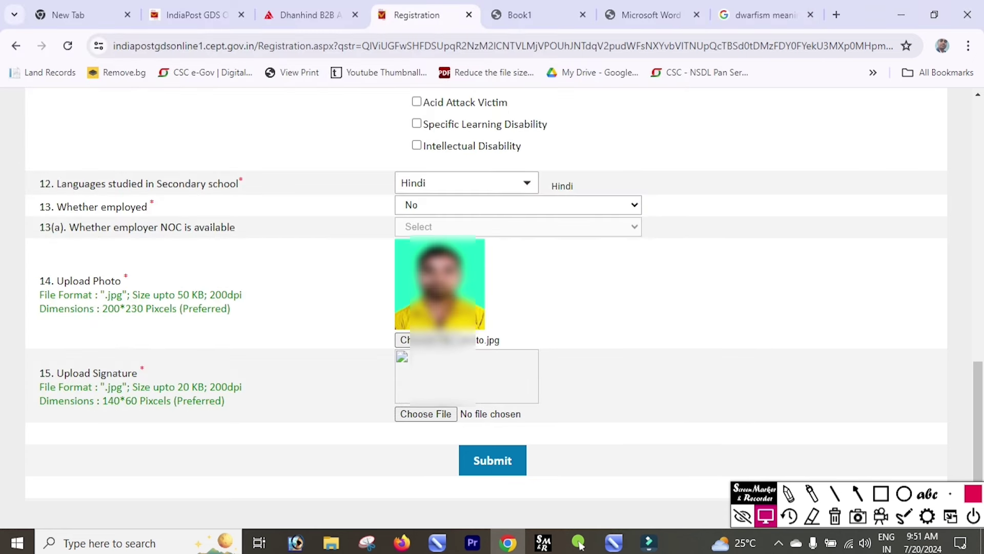
click(425, 413)
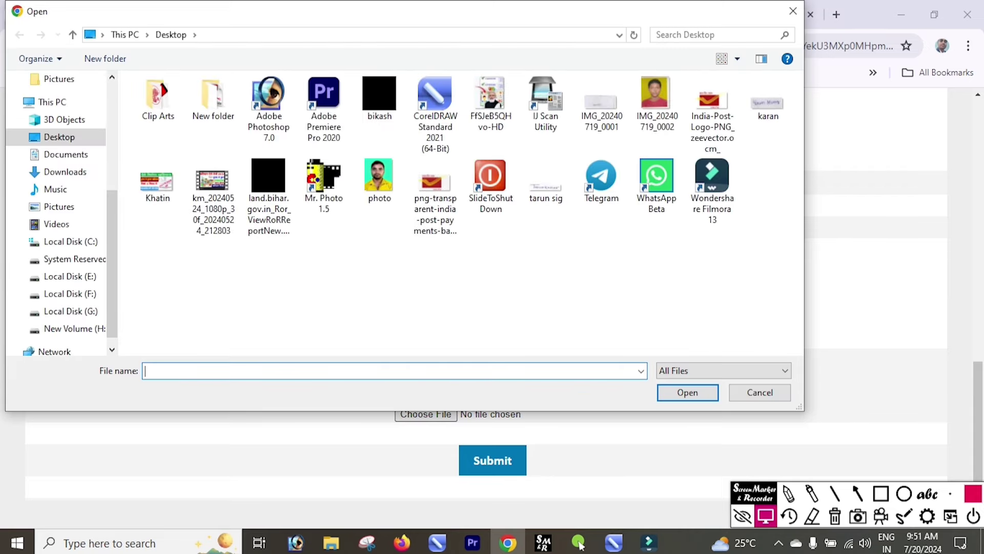
click(546, 182)
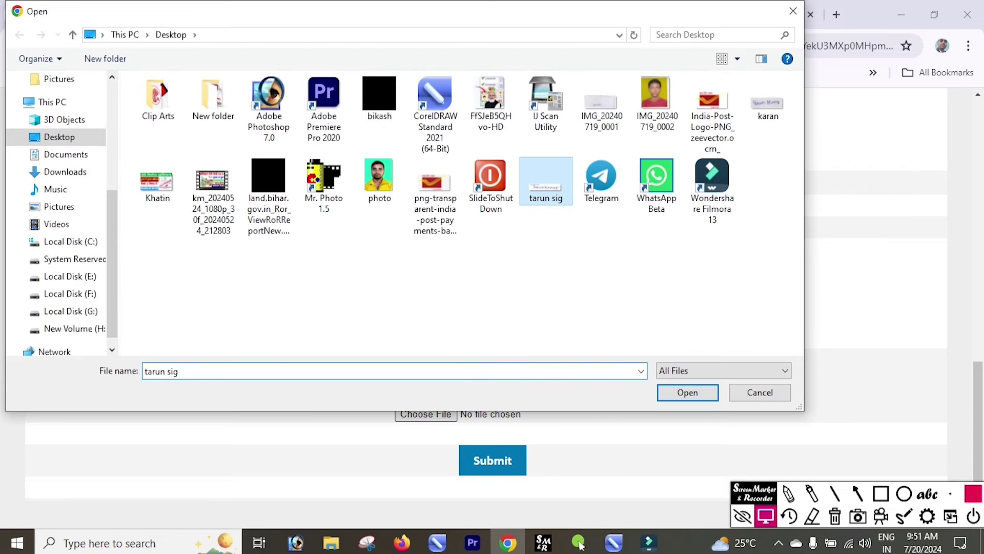
key(Return)
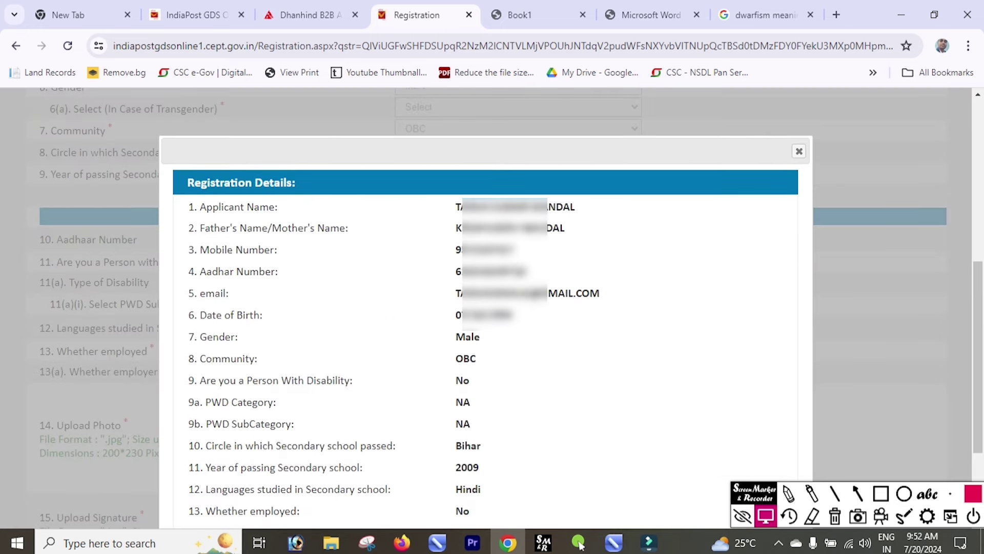
- Scroll the Registration Details popup and accept the no-duplicate-registration declaration
scroll(486, 308, down, 3)
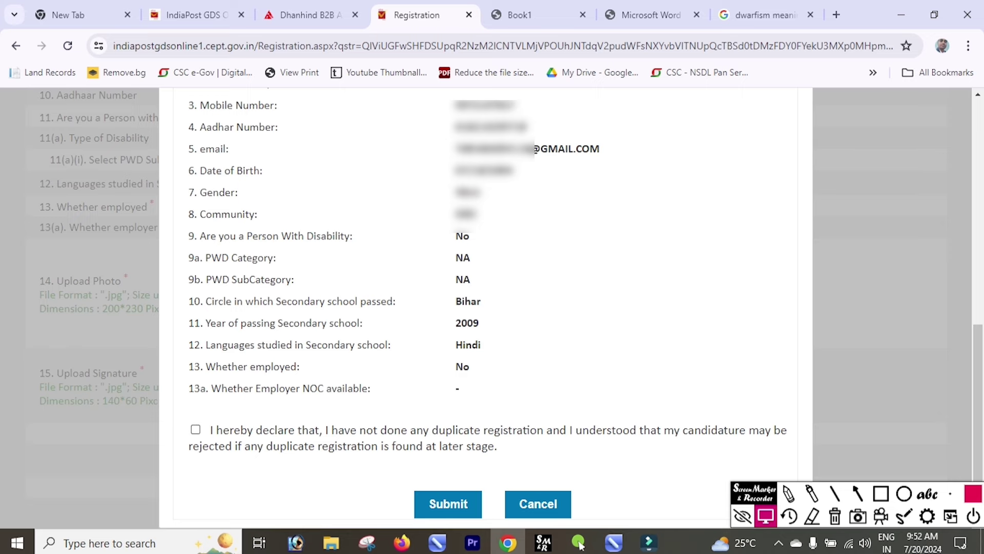
click(195, 430)
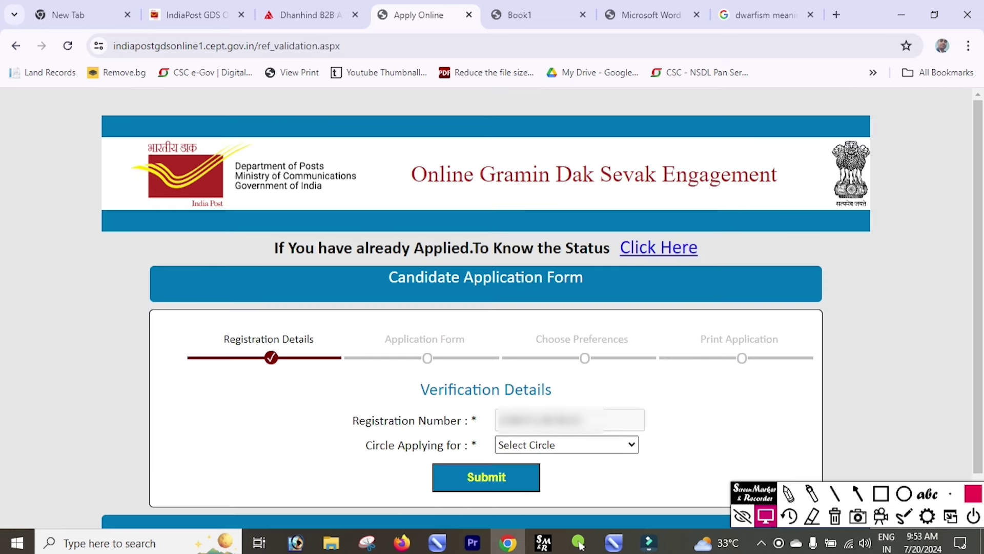
- Choose Bihar as the circle to apply for
key(alt+Down)
scroll(561, 287, down, 1)
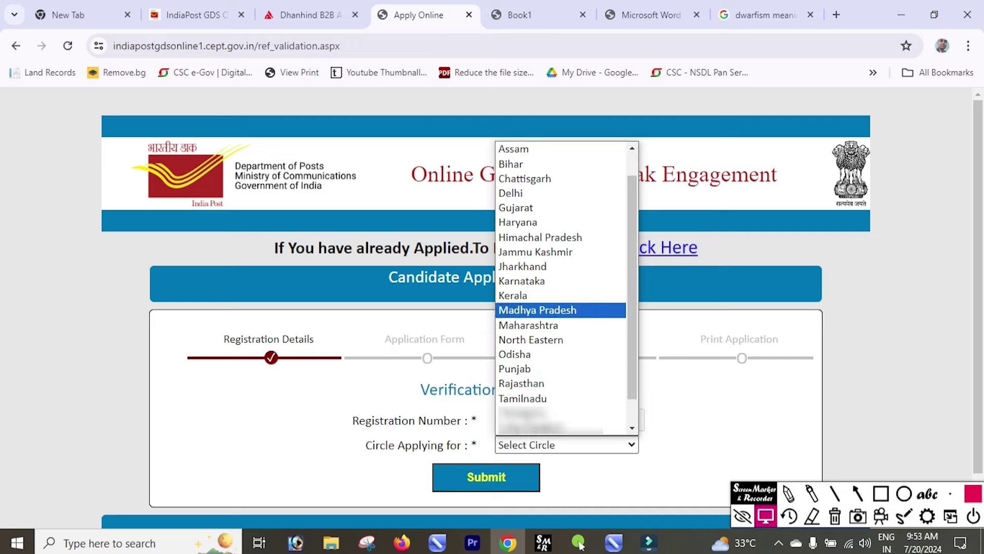
key(Down)
key(Down)
key(Down)
key(Down)
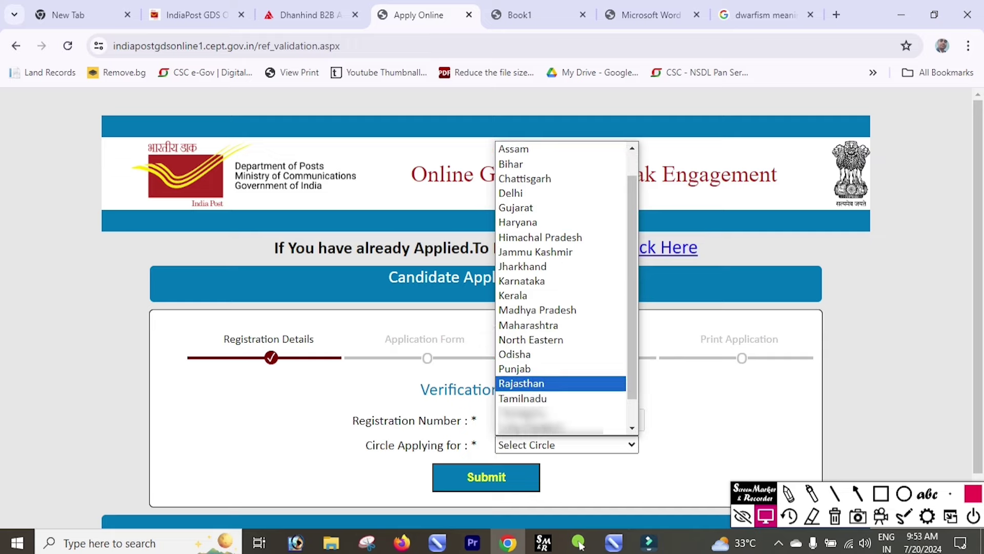
key(Up)
key(Up)
key(Up)
key(b)
key(Return)
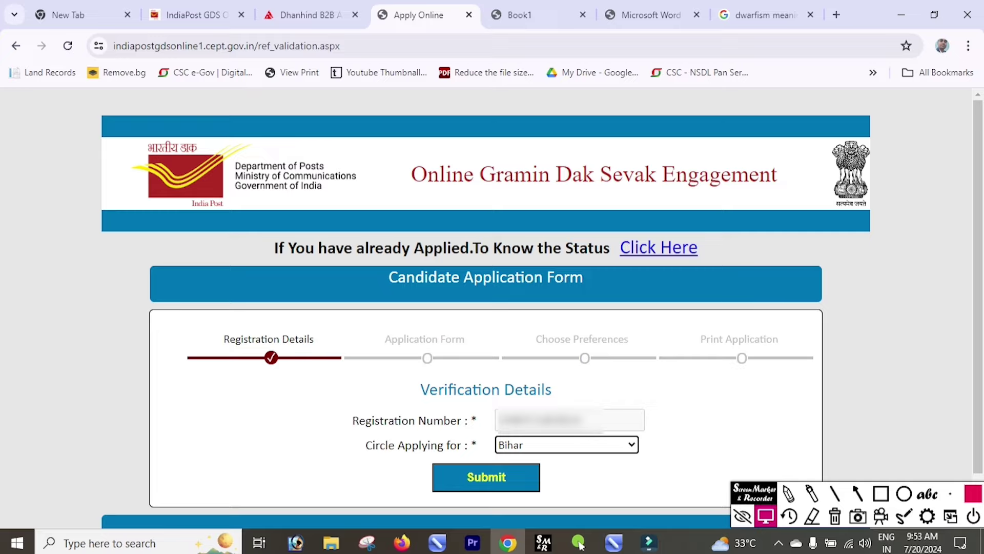
- Submit the verification details, dismiss the OTP notice and move to the captcha field
key(Return)
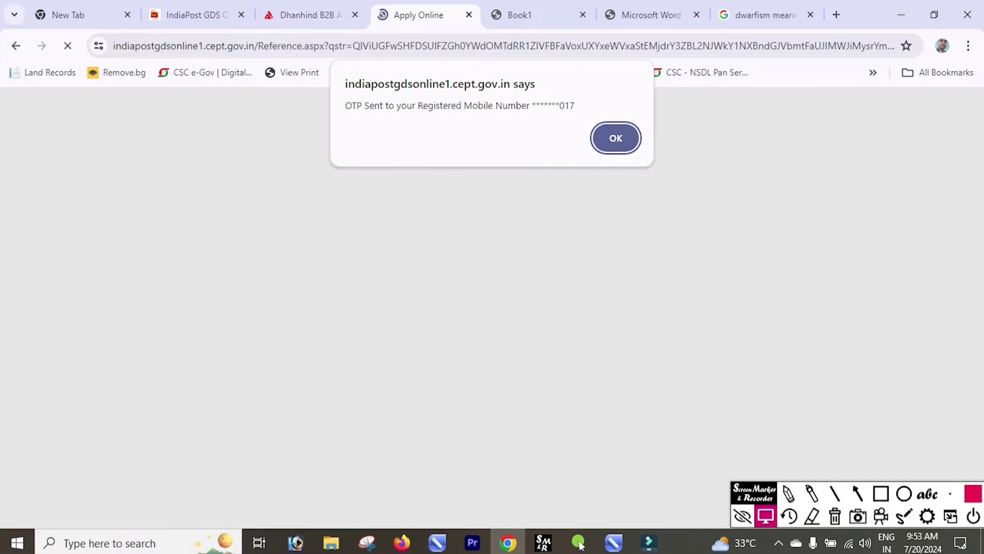
key(Return)
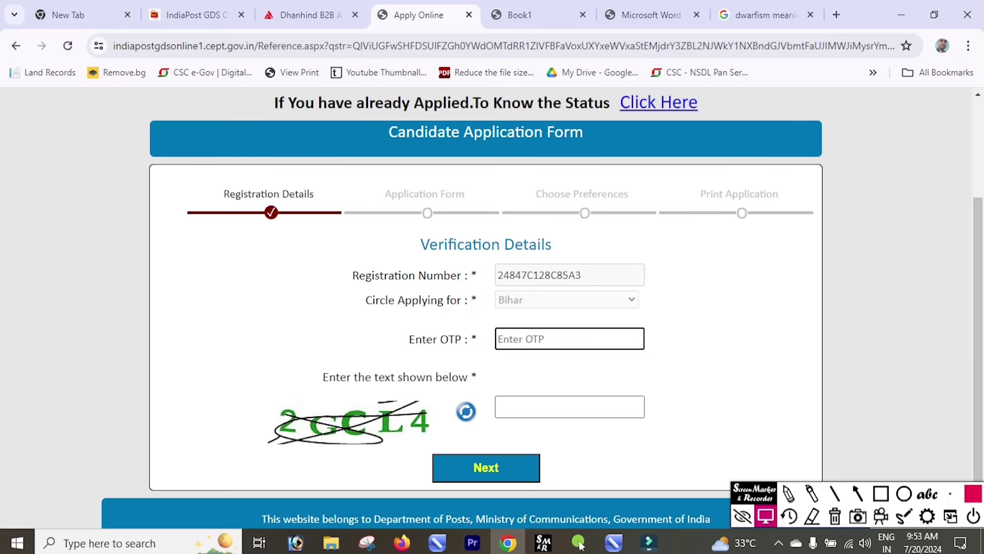
key(Tab)
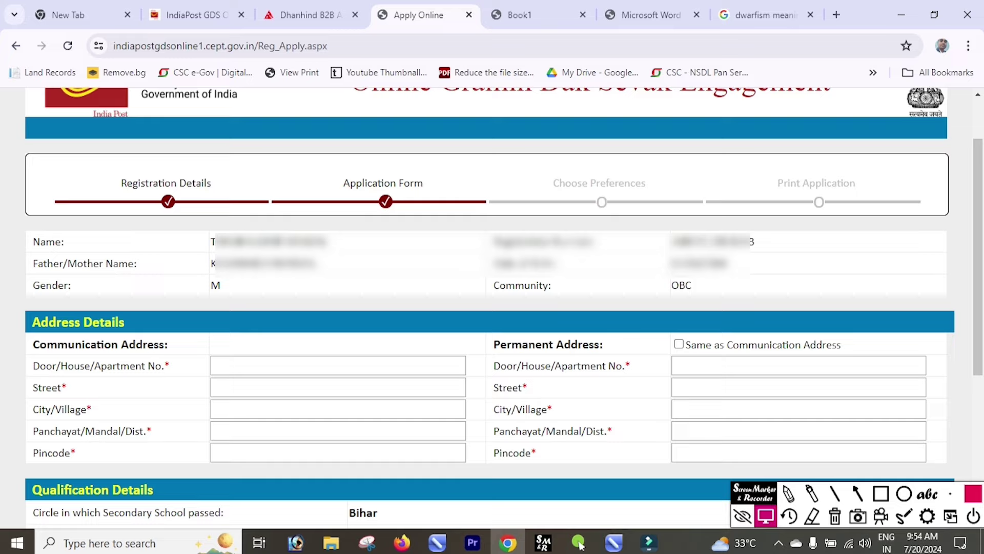
click(338, 366)
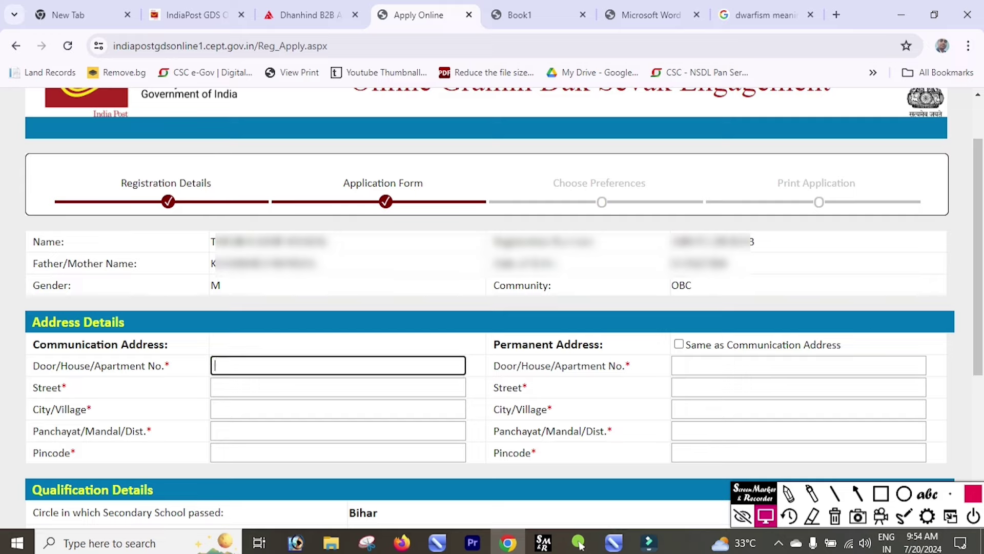
text(at)
key(Down)
key(Return)
key(Tab)
key(Tab)
key(Tab)
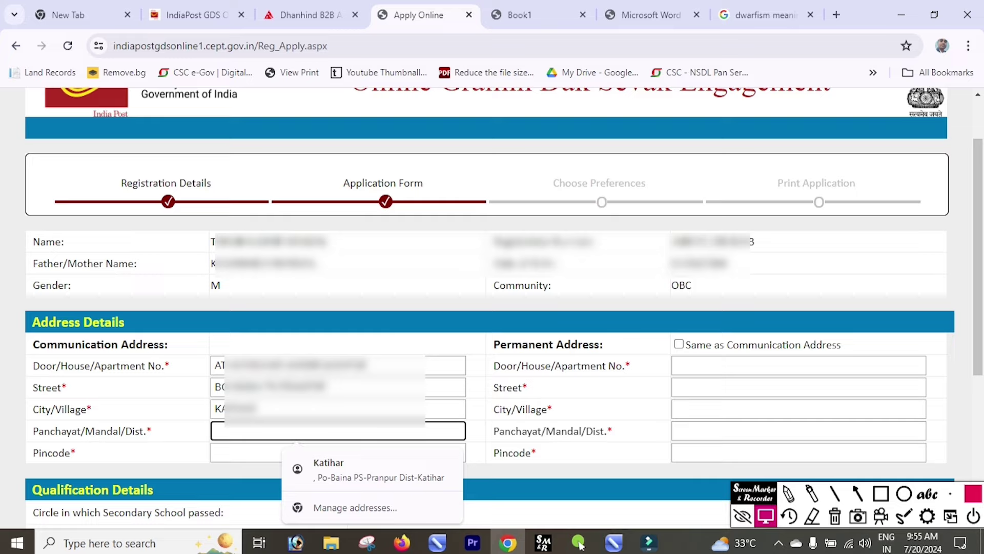
text(KATHGHAR)
key(Tab)
text(854116)
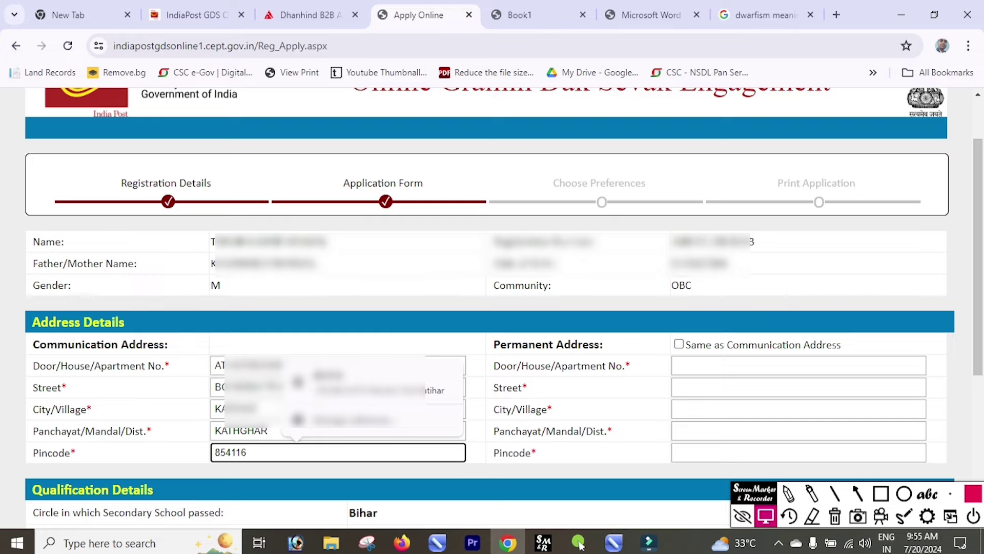
- Tick Same as Communication Address to copy it into the permanent address
key(Tab)
key(space)
scroll(489, 277, down, 5)
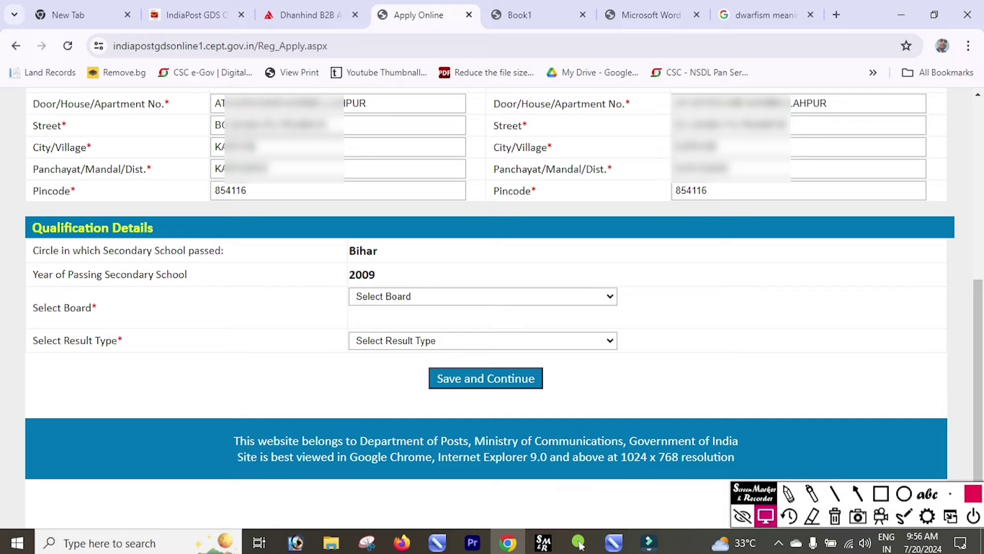
- Choose Bihar School Examination Board, Patna (500 marks) with Marks as the result type
key(alt+Down)
key(Down)
key(Down)
key(Down)
key(Down)
key(Down)
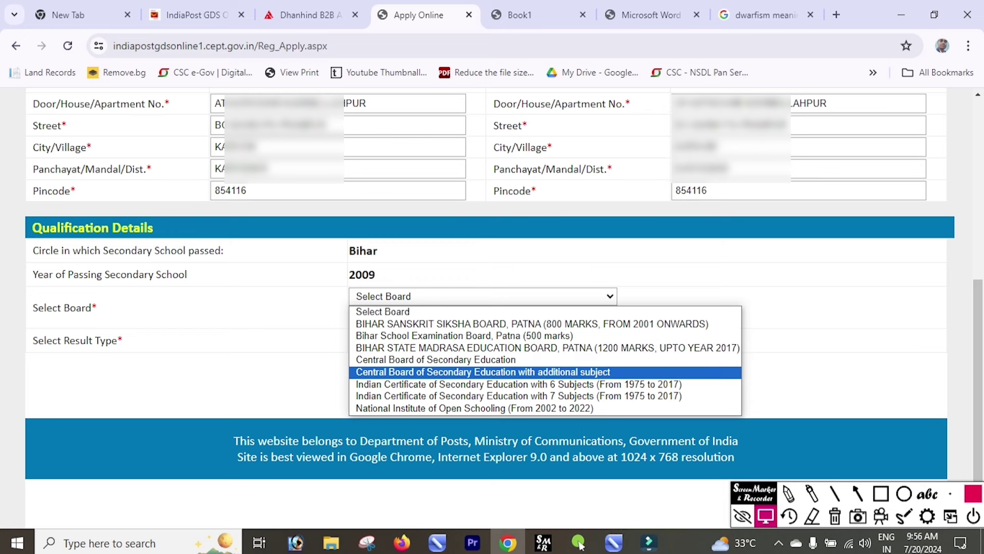
key(Up)
key(Up)
key(Up)
key(Return)
key(Tab)
key(alt+Down)
key(Down)
key(Return)
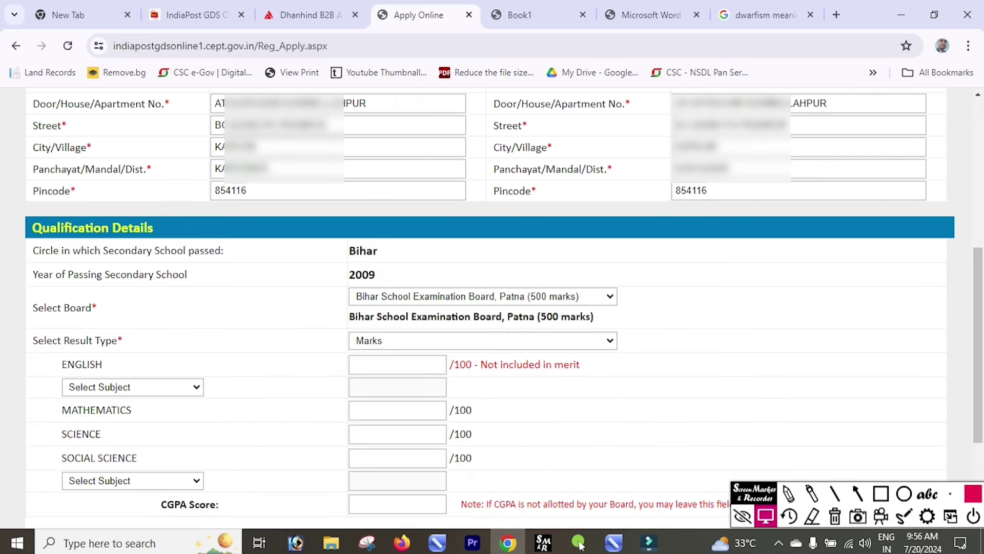
- Select MIL-Hindi as the language subject and move to its marks field
key(alt+Down)
key(Down)
key(Down)
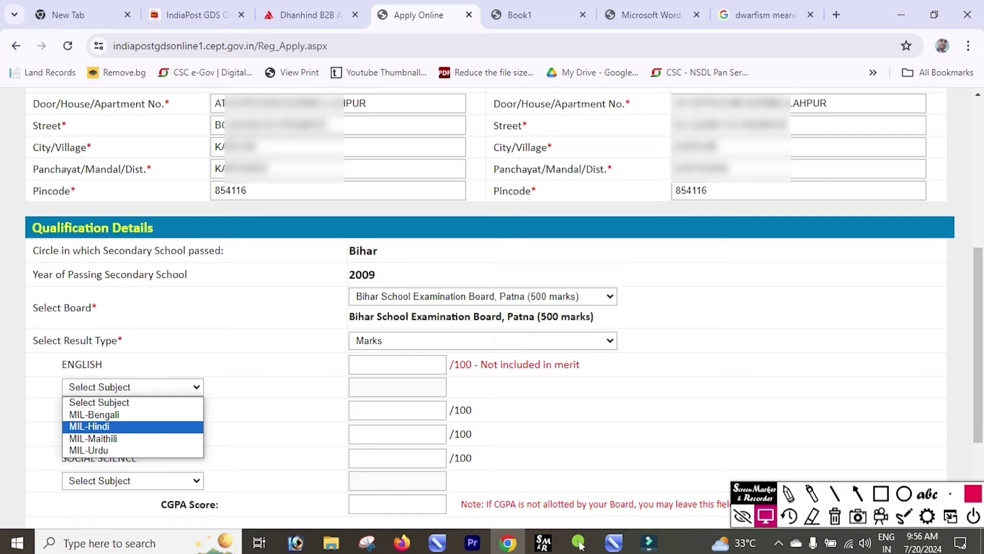
key(Return)
key(Tab)
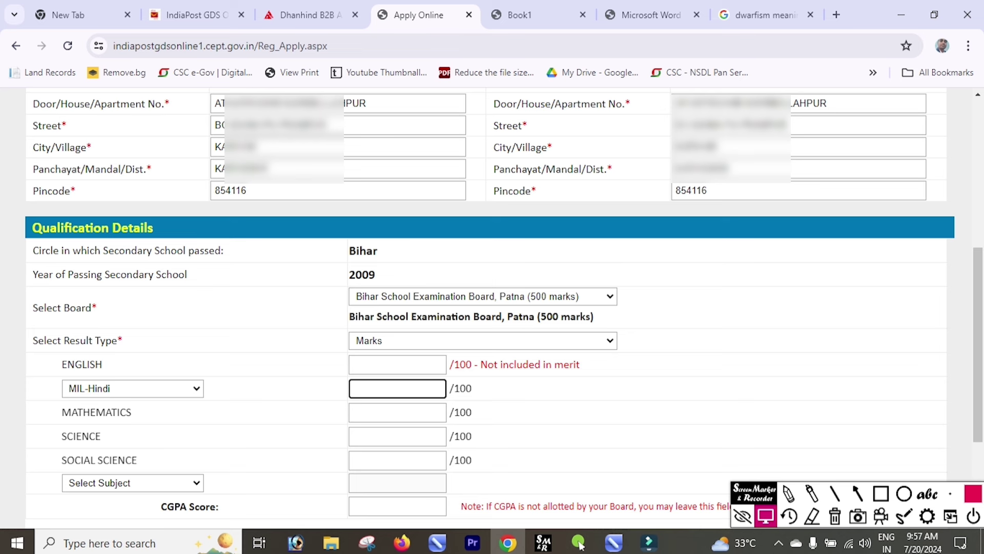
key(alt+Tab)
key(alt+Up)
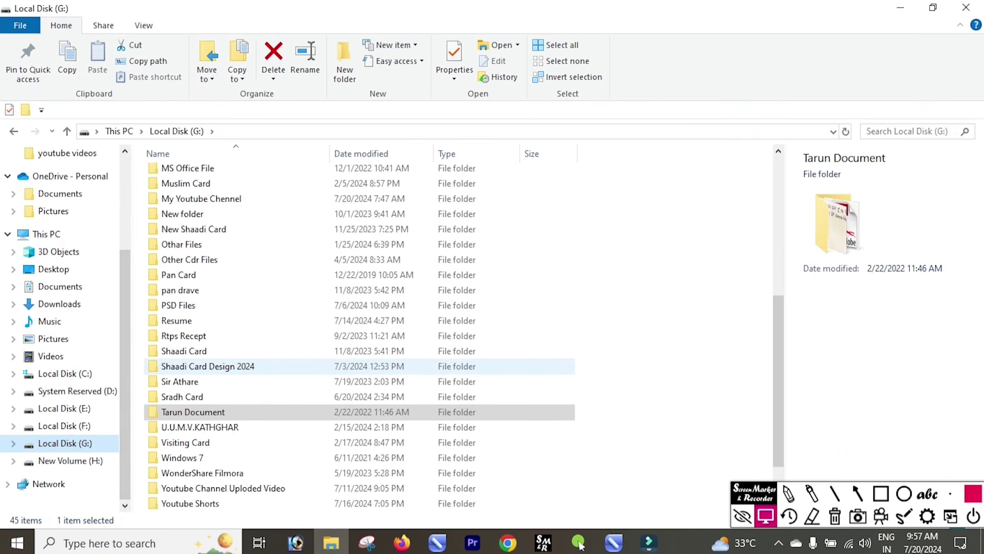
key(alt+Tab)
- Choose SIL-Sanskrit as the SIL subject and submit the qualification details with CGPA 44.4
key(shift+Tab)
key(alt+Down)
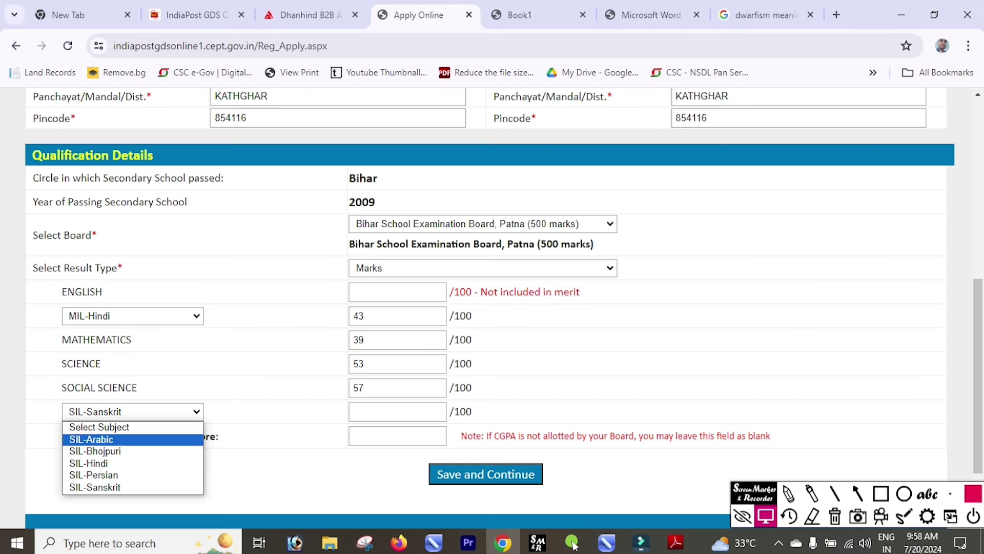
key(Up)
key(Down)
key(Down)
key(Down)
key(Down)
key(Down)
key(Up)
key(Up)
key(Up)
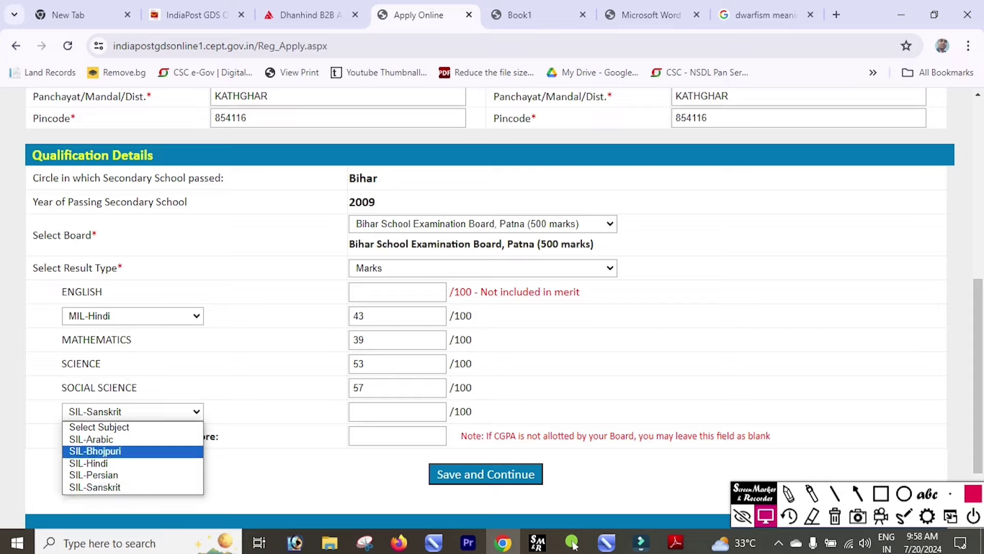
key(Down)
key(Down)
key(Down)
key(Up)
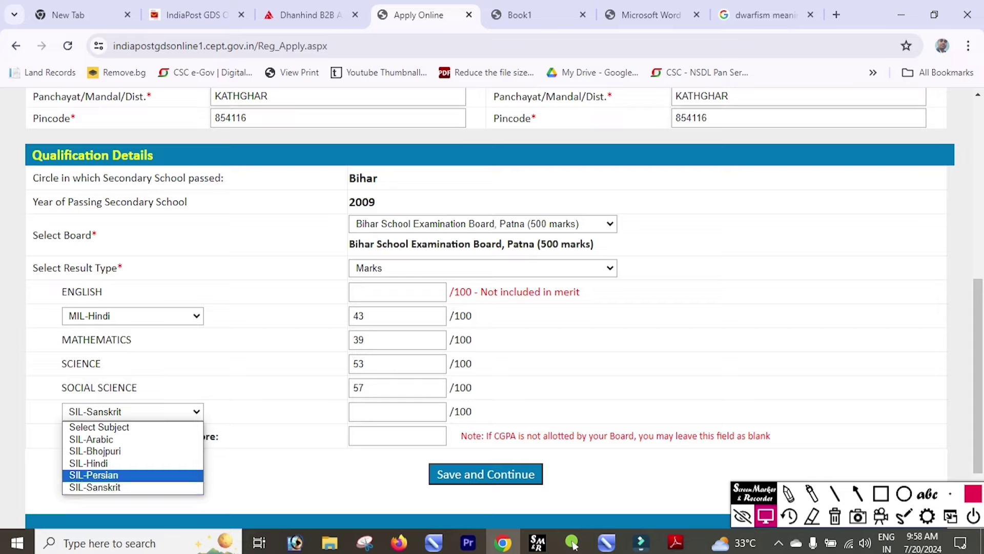
key(Up)
key(Up)
key(Up)
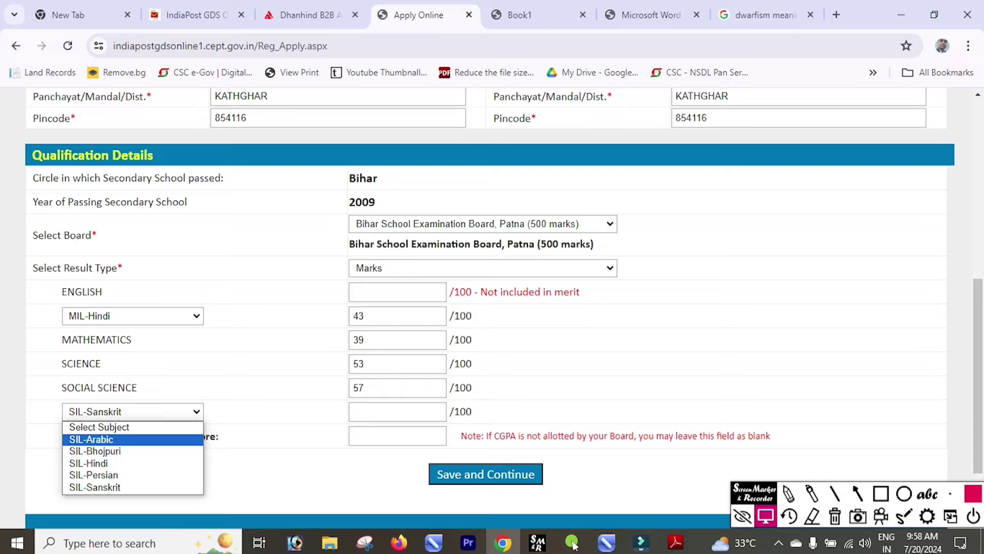
key(Down)
key(Down)
key(Down)
key(Down)
key(Tab)
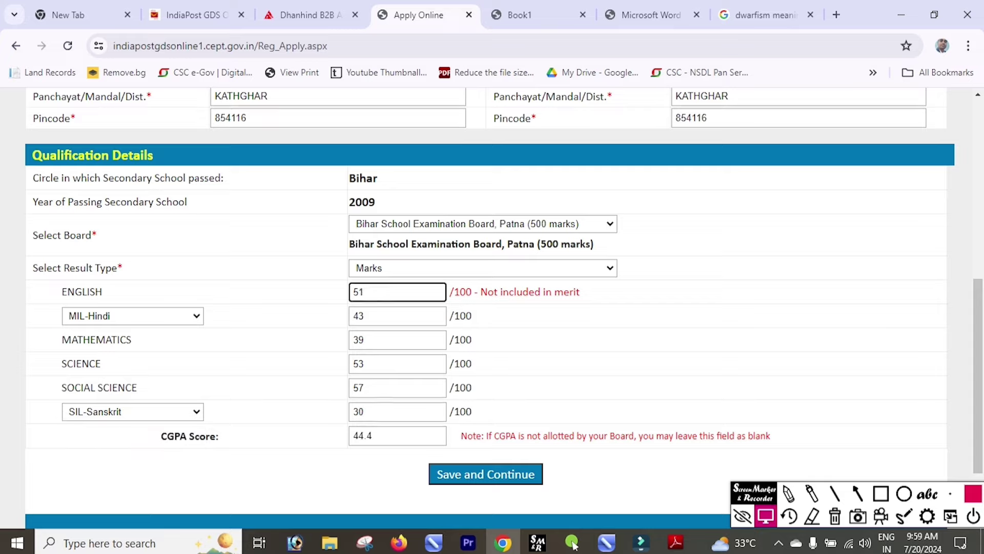
key(Return)
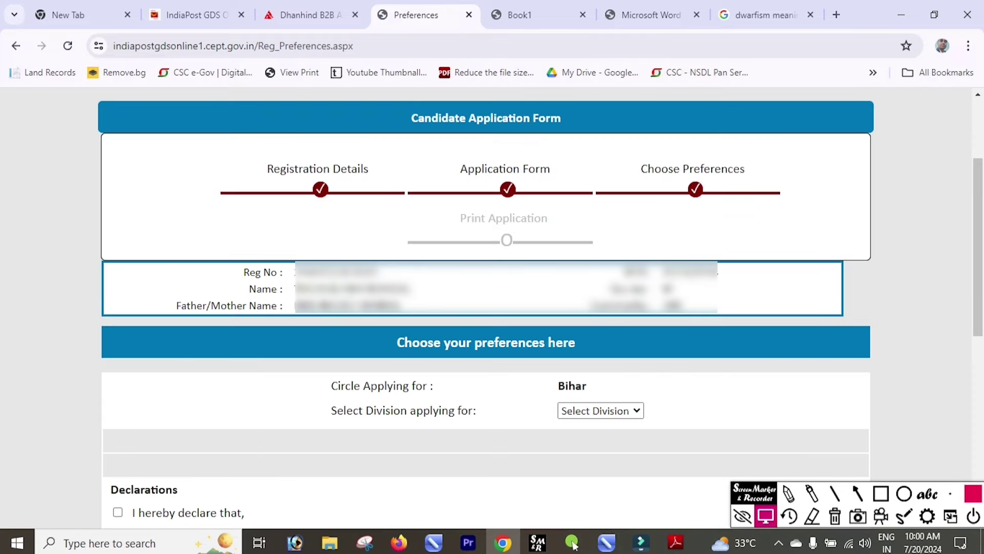
- Choose Purnea Division so its eligible GDS posts appear with empty preference boxes
key(alt+Down)
key(Up)
key(Up)
key(Up)
key(Up)
key(Up)
key(Up)
key(Up)
key(Up)
key(Up)
key(Up)
key(Up)
key(Up)
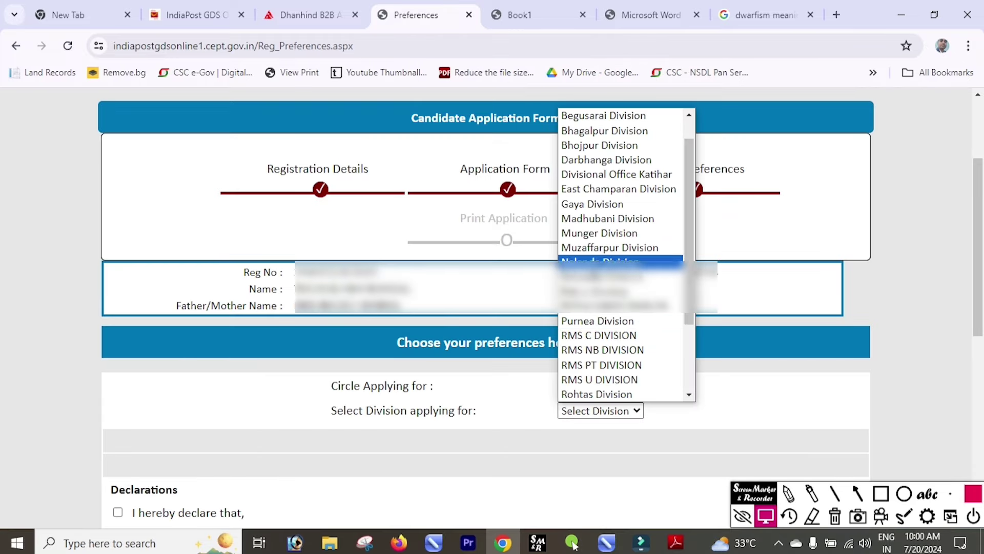
key(Down)
key(Down)
key(Down)
key(Down)
key(Down)
key(Down)
key(Down)
key(Down)
key(Down)
key(Down)
key(Down)
key(Down)
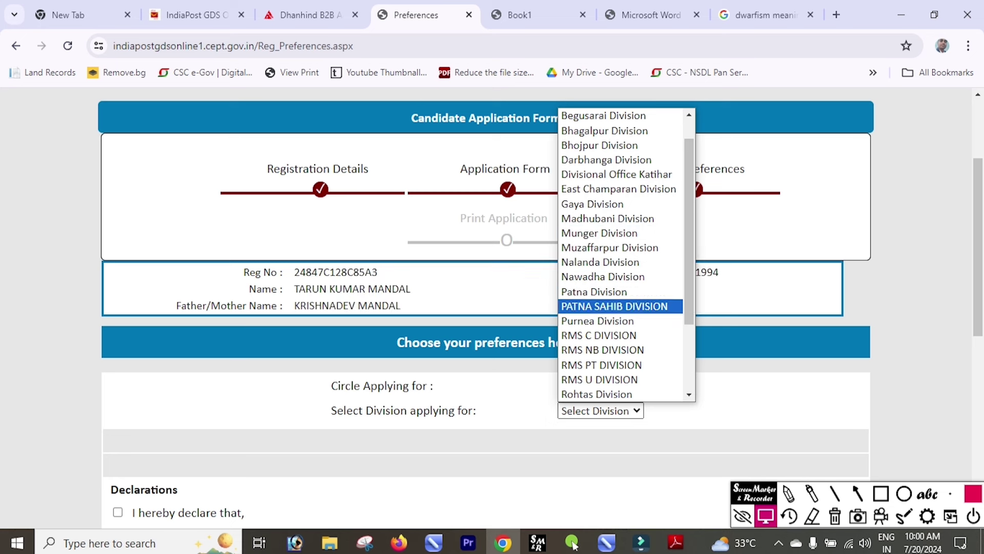
key(Return)
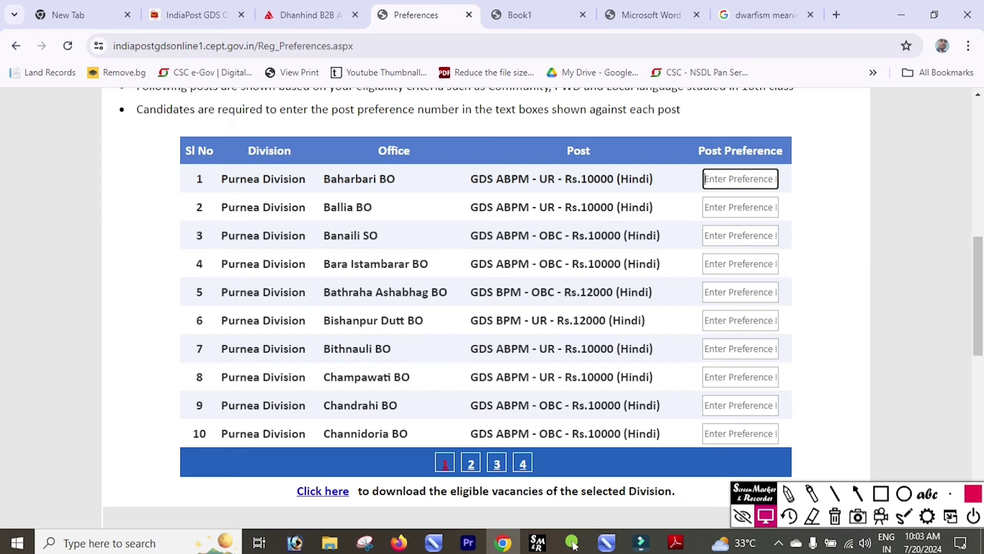